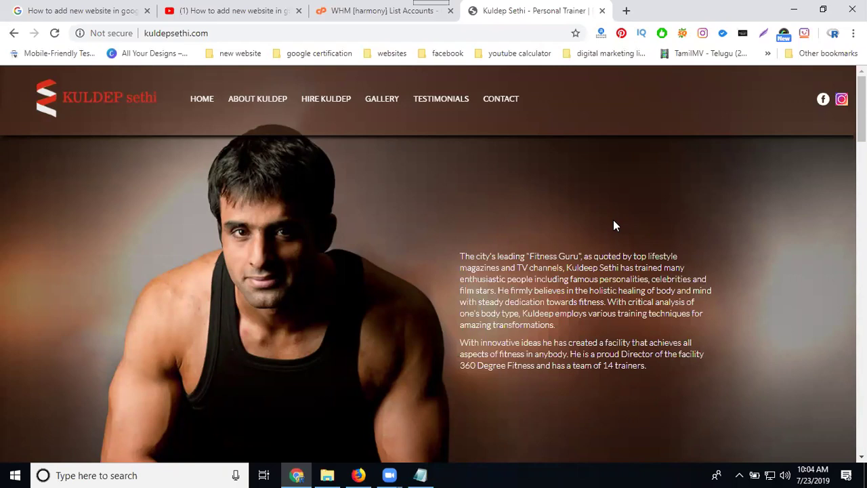
pyautogui.scroll(-5, 608, 220)
pyautogui.scroll(-5, 603, 226)
pyautogui.scroll(-5, 603, 227)
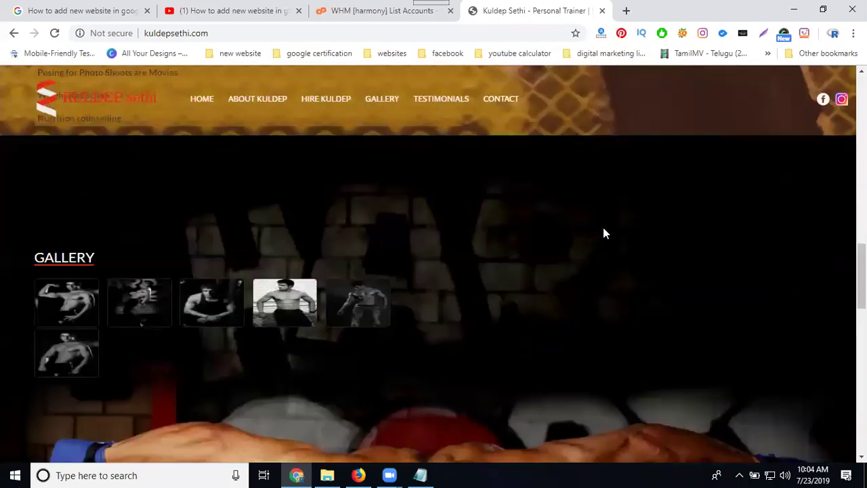
pyautogui.scroll(-5, 603, 227)
pyautogui.scroll(-5, 603, 226)
pyautogui.scroll(-5, 602, 227)
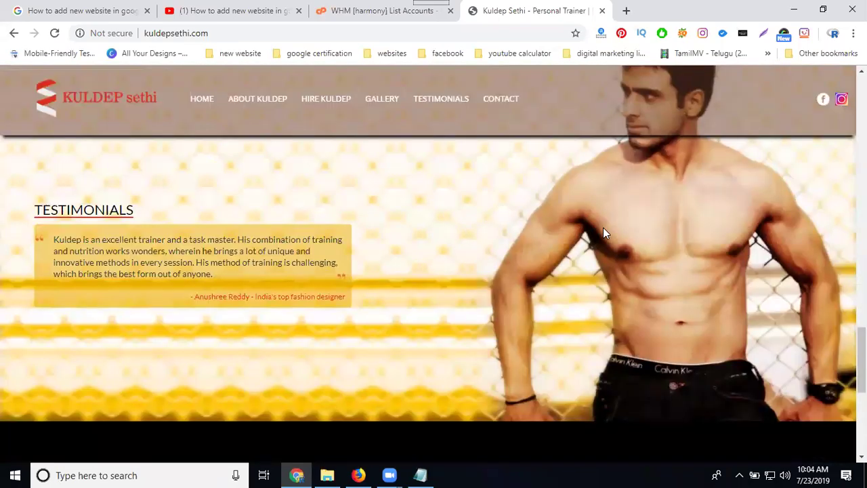
pyautogui.scroll(-5, 603, 226)
# Remove '#/biography' from the kuldepsethi.com address, reload the site, and select its URL.
pyautogui.click(262, 33)
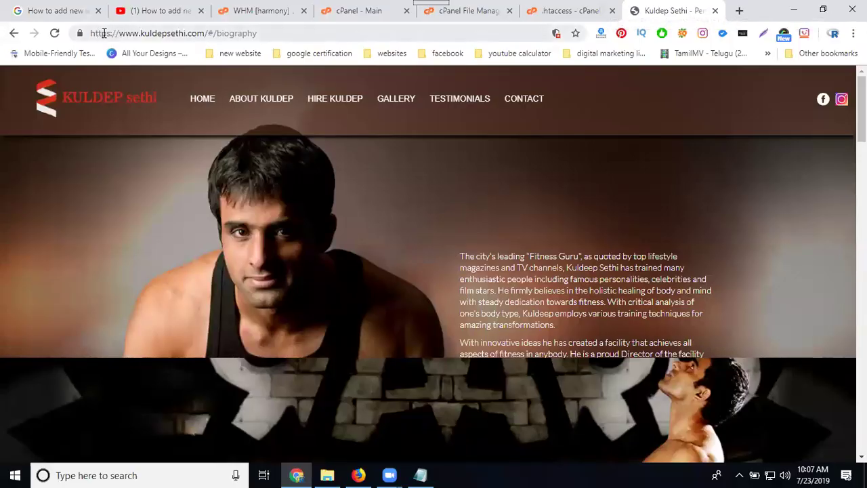
pyautogui.moveTo(210, 33); pyautogui.dragTo(261, 33)
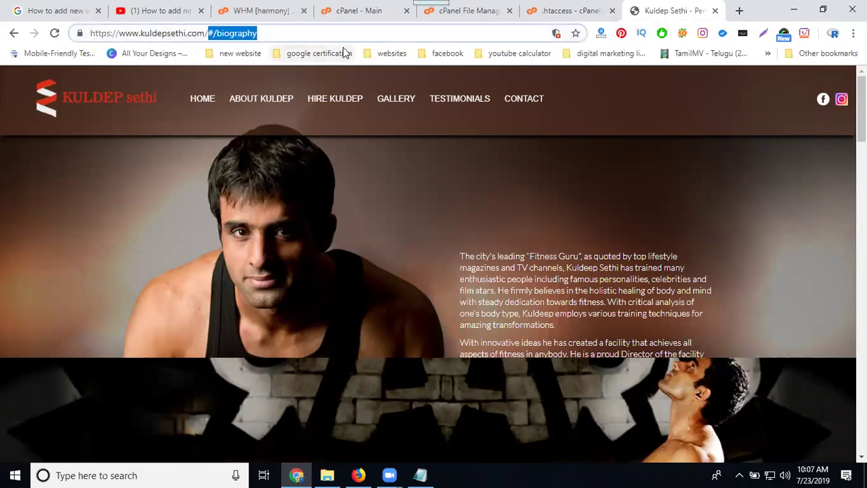
pyautogui.press('BackSpace')
pyautogui.press('Return')
pyautogui.click(366, 33)
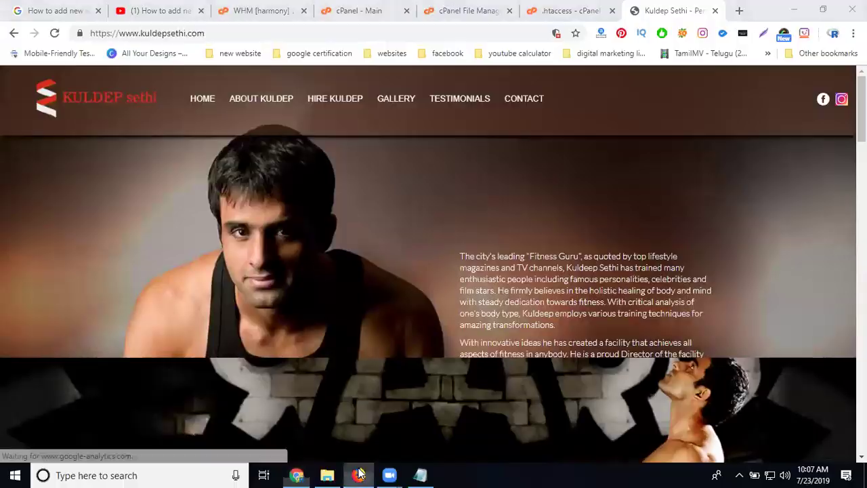
pyautogui.hotkey('alt', 'Tab')
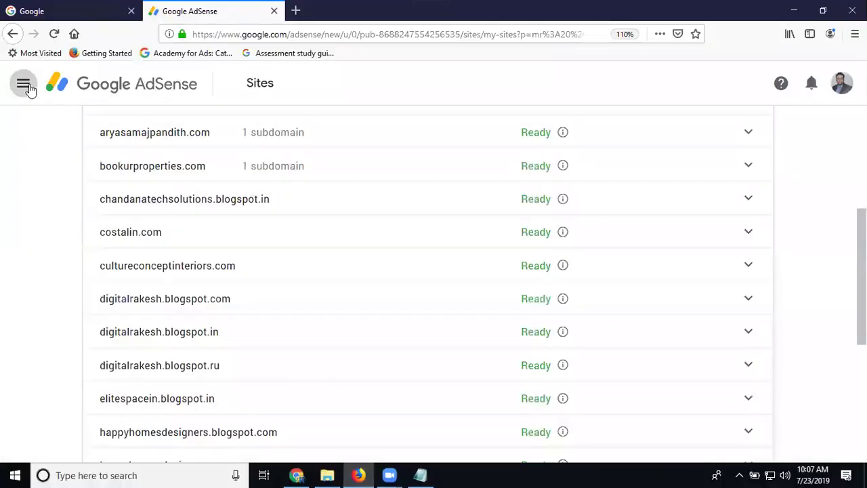
pyautogui.click(23, 82)
pyautogui.click(46, 195)
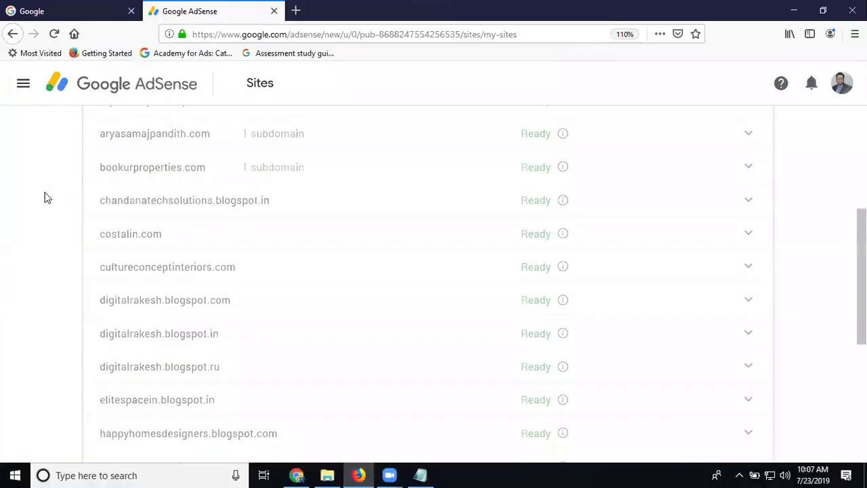
pyautogui.scroll(5, 361, 333)
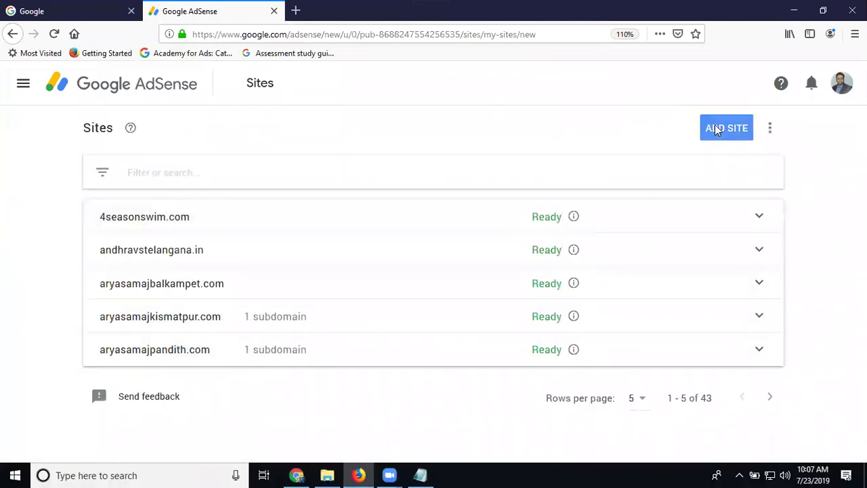
pyautogui.click(717, 129)
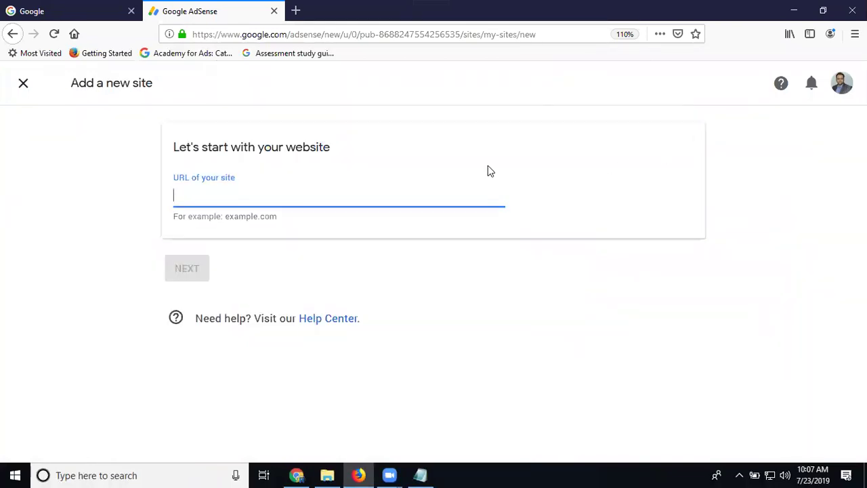
pyautogui.write('https://www.kuldepsethi.com/')
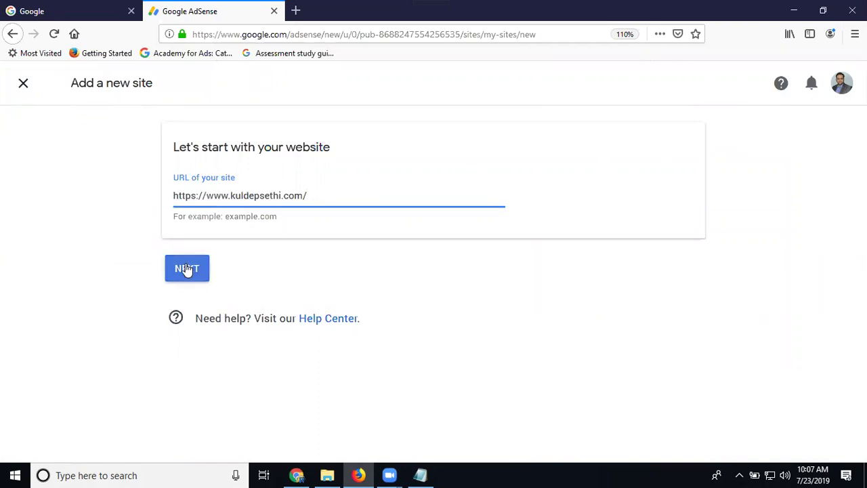
pyautogui.click(187, 268)
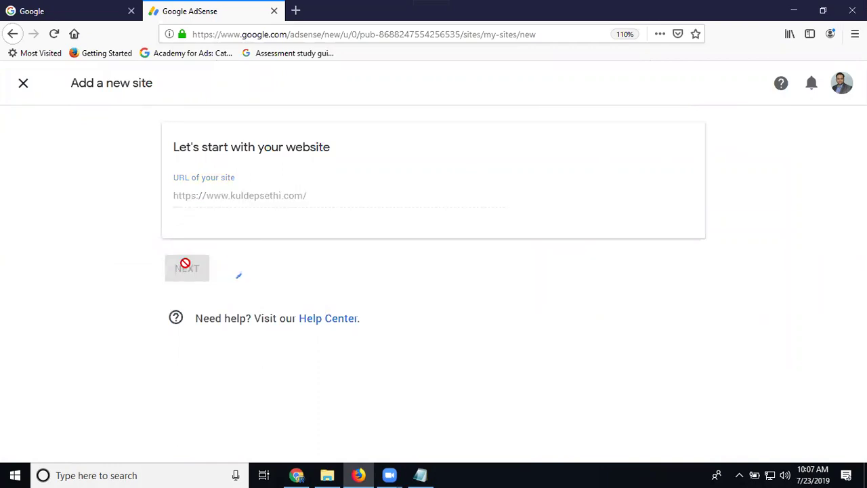
pyautogui.scroll(-5, 185, 263)
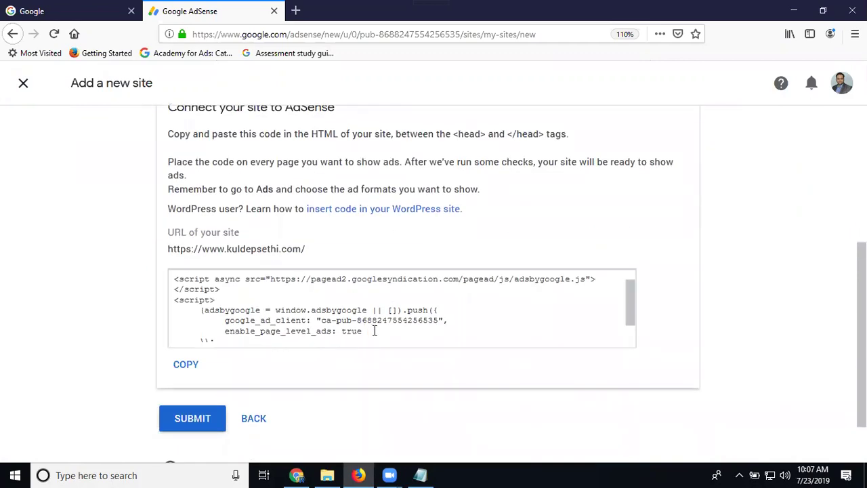
pyautogui.scroll(-2, 342, 331)
pyautogui.moveTo(224, 336); pyautogui.dragTo(172, 278)
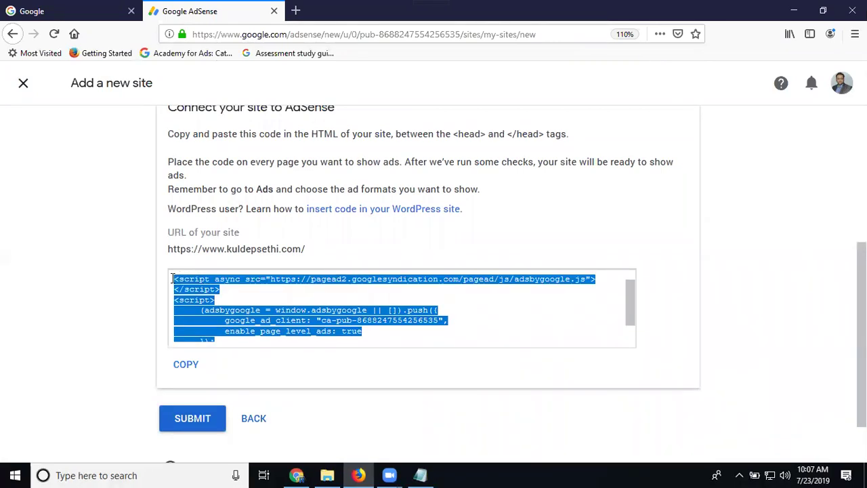
# Open index.html from cPanel's public_html folder in the File Manager editor.
pyautogui.click(297, 474)
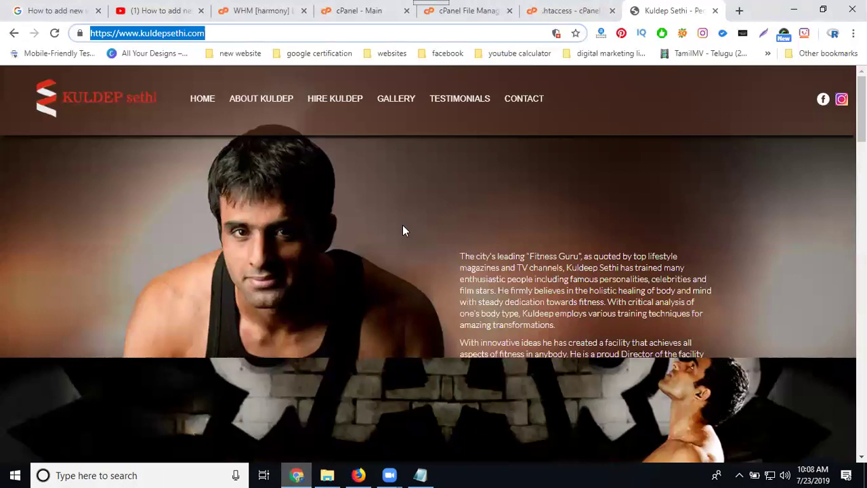
pyautogui.click(372, 14)
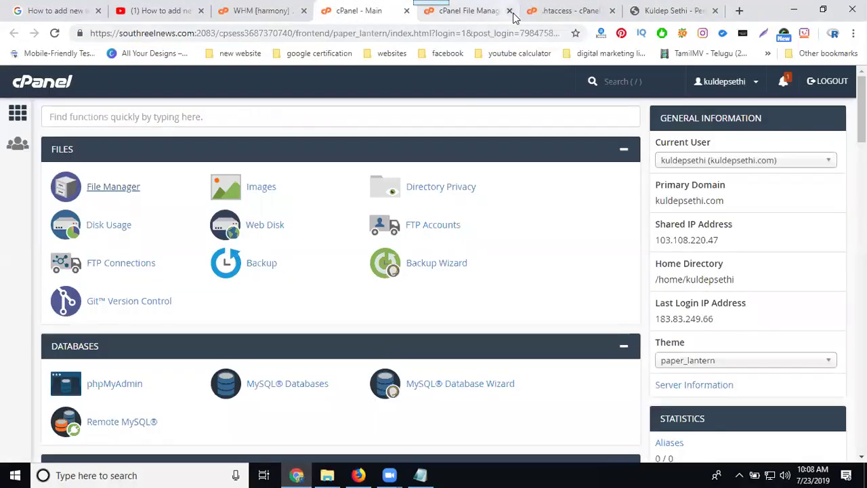
pyautogui.click(509, 10)
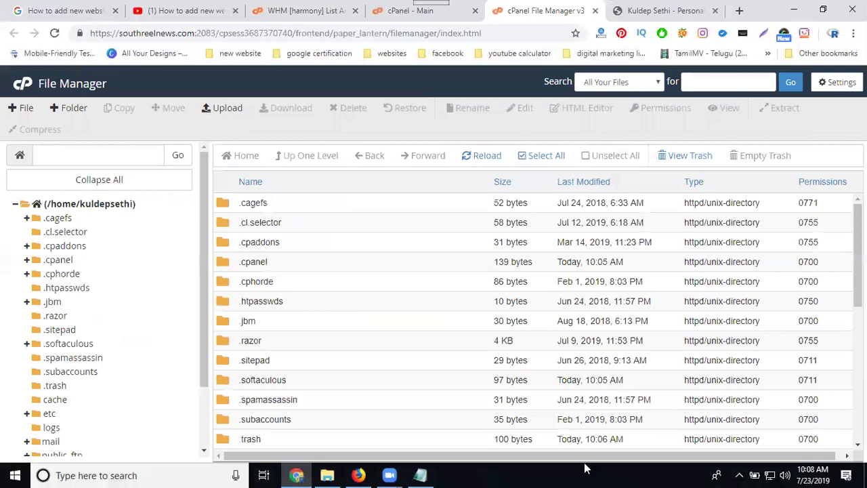
pyautogui.scroll(-1, 312, 276)
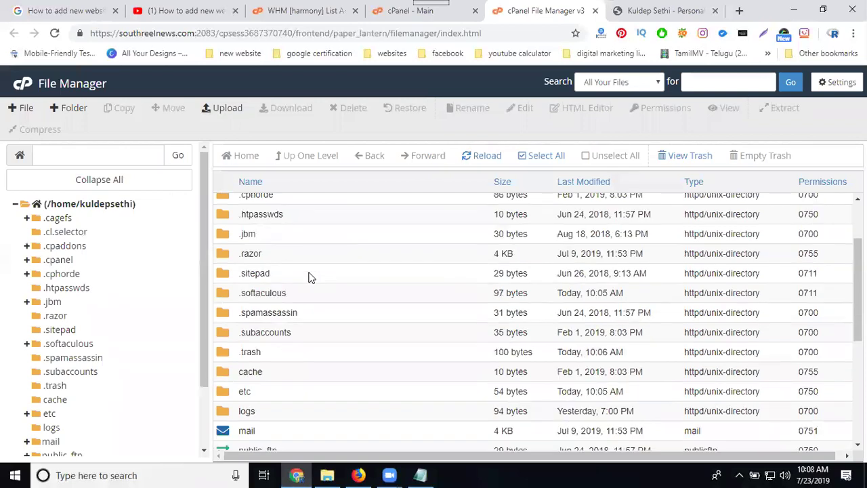
pyautogui.scroll(-2, 308, 276)
pyautogui.doubleClick(309, 433)
pyautogui.scroll(-3, 310, 419)
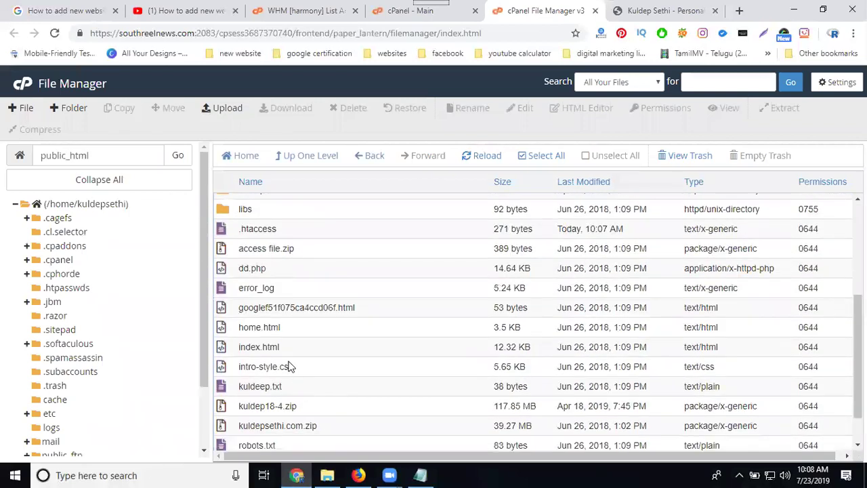
pyautogui.rightClick(264, 347)
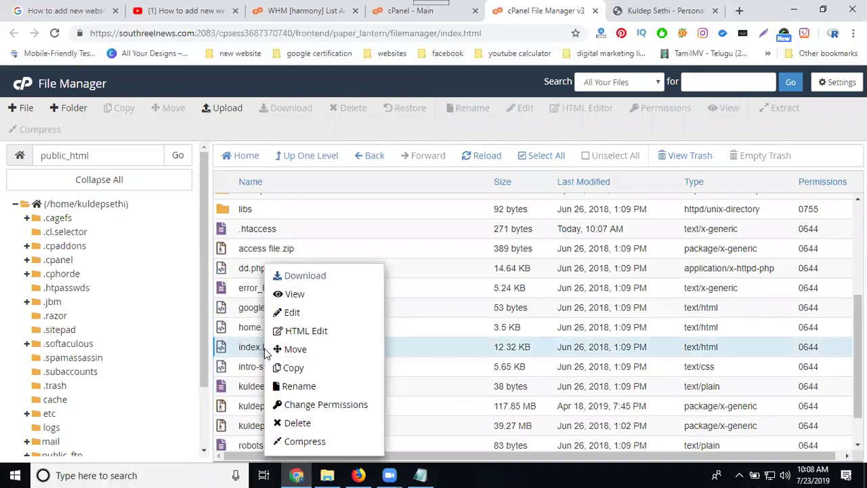
pyautogui.click(280, 313)
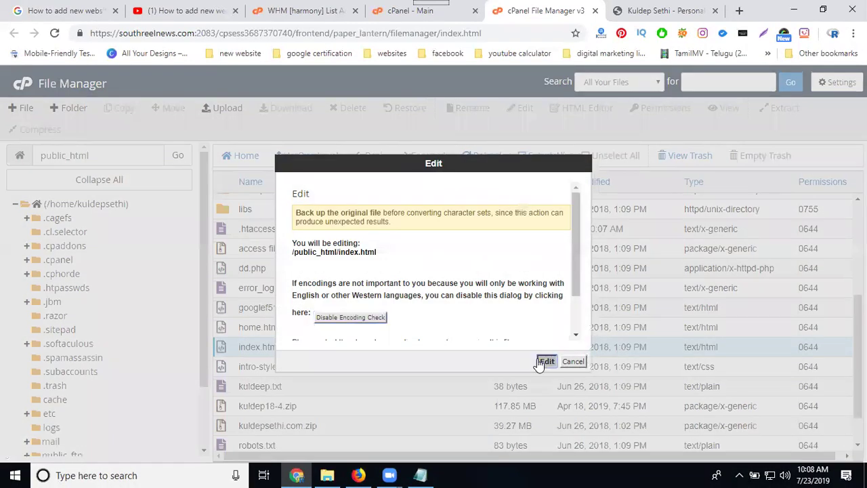
pyautogui.click(537, 359)
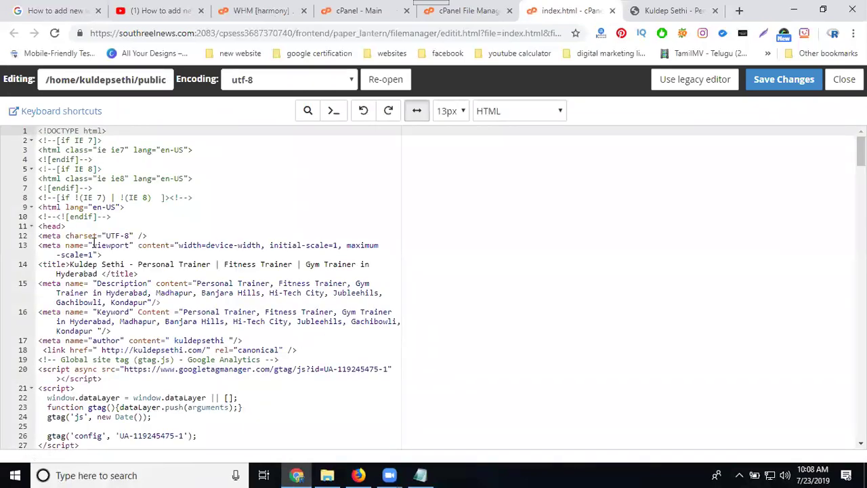
# Paste the AdSense script right after <head> and save index.html.
pyautogui.click(84, 225)
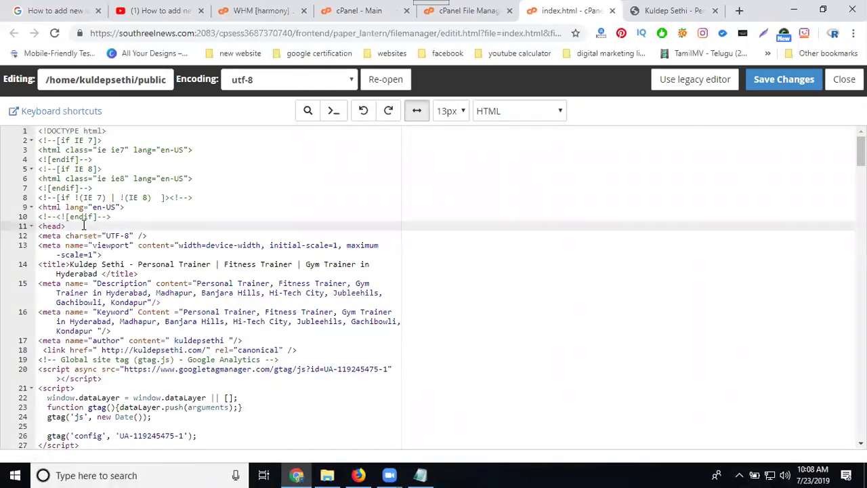
pyautogui.press('Return')
pyautogui.press('Return')
pyautogui.hotkey('ctrl', 'v')
pyautogui.press('Return')
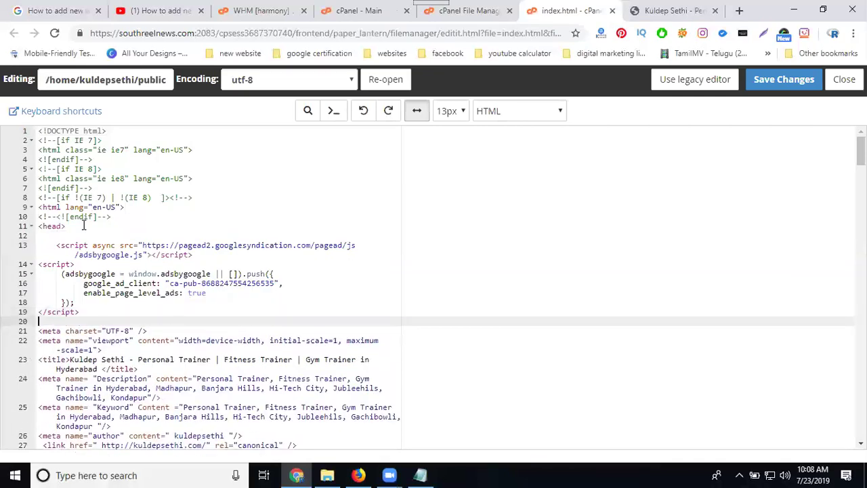
pyautogui.click(780, 81)
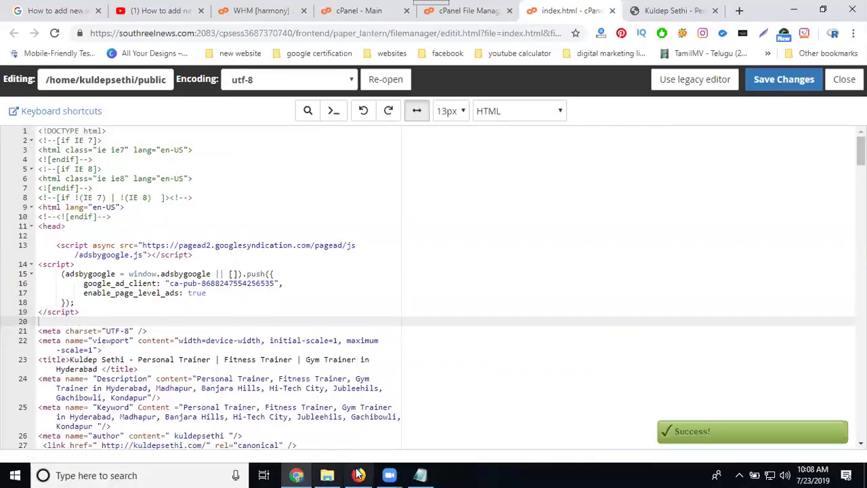
pyautogui.click(359, 475)
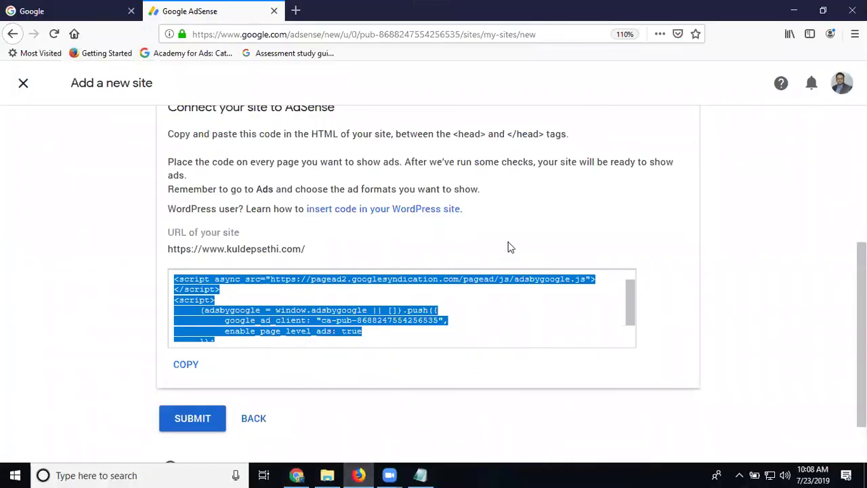
pyautogui.click(178, 424)
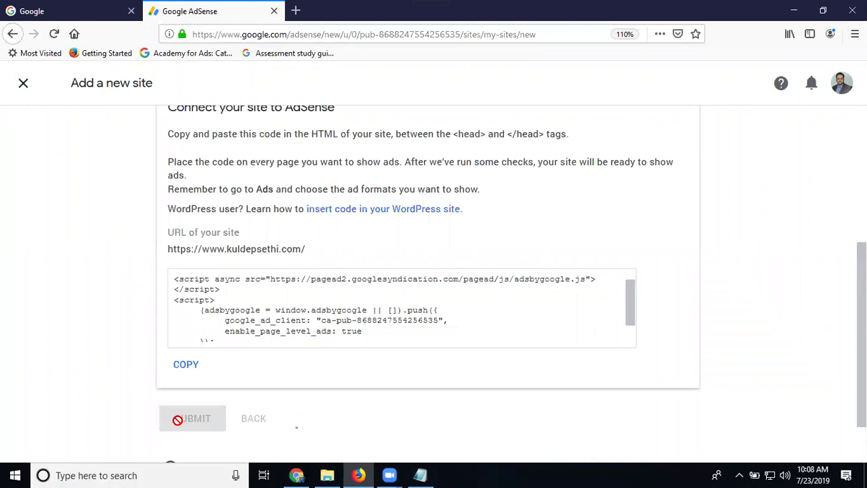
pyautogui.scroll(-2, 592, 277)
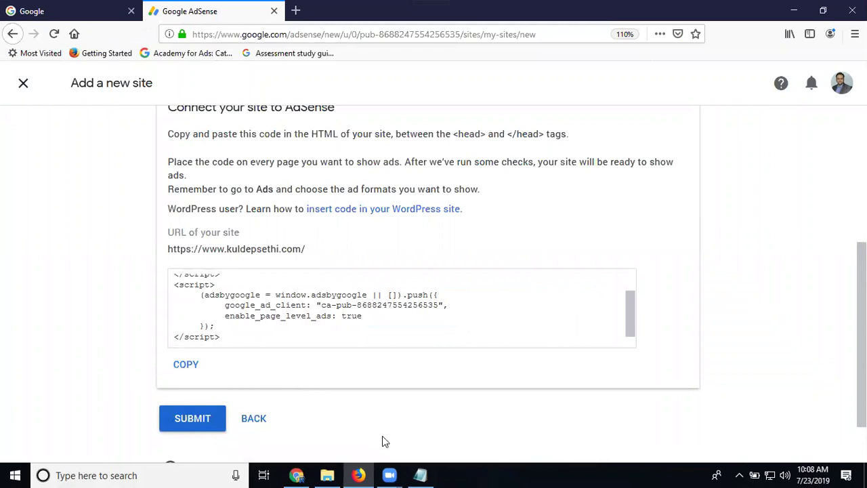
pyautogui.click(230, 339)
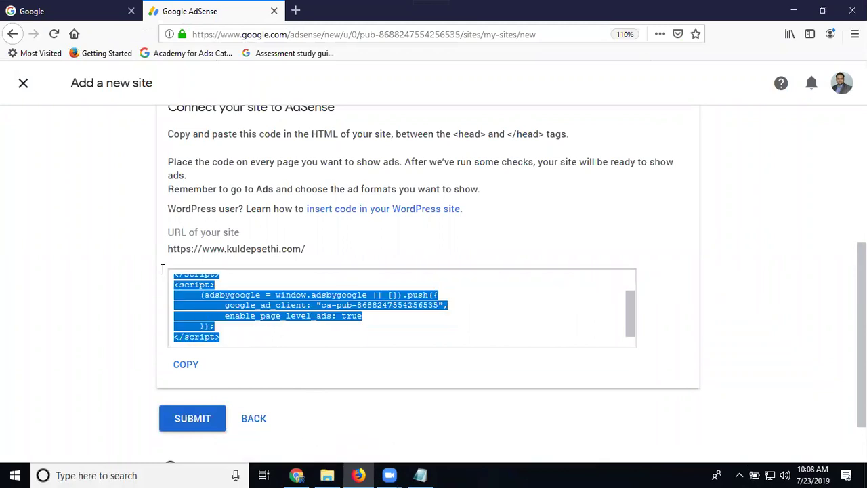
pyautogui.click(163, 267)
pyautogui.moveTo(223, 337); pyautogui.dragTo(163, 272)
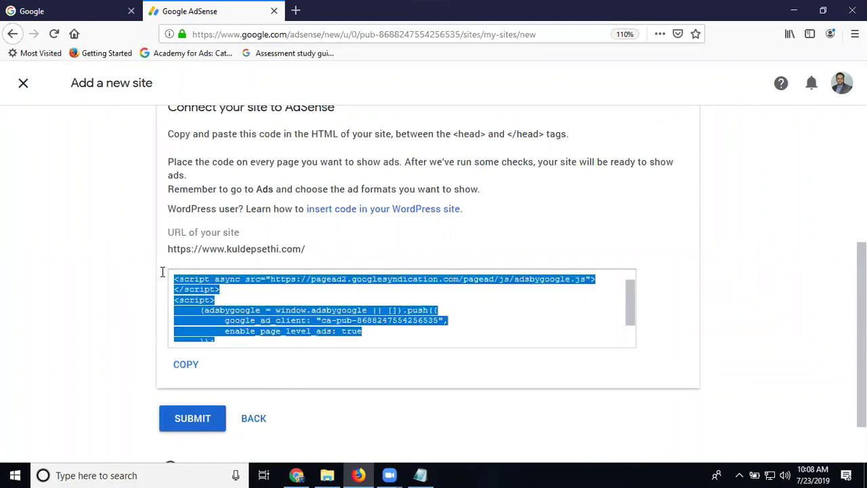
# Open home.html from the cPanel file list in the editor.
pyautogui.click(297, 475)
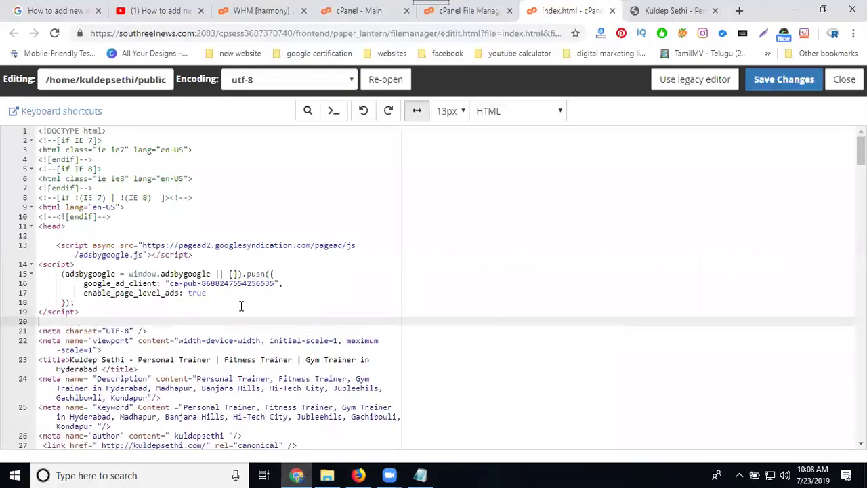
pyautogui.click(467, 10)
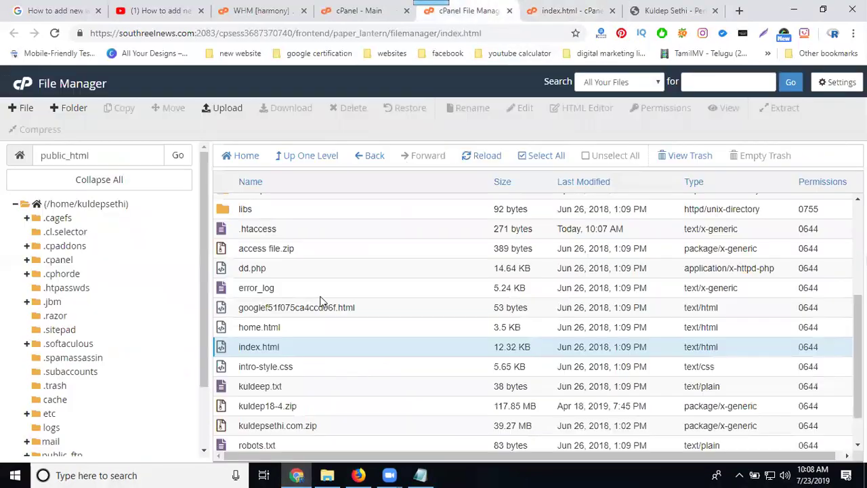
pyautogui.rightClick(271, 331)
pyautogui.click(295, 312)
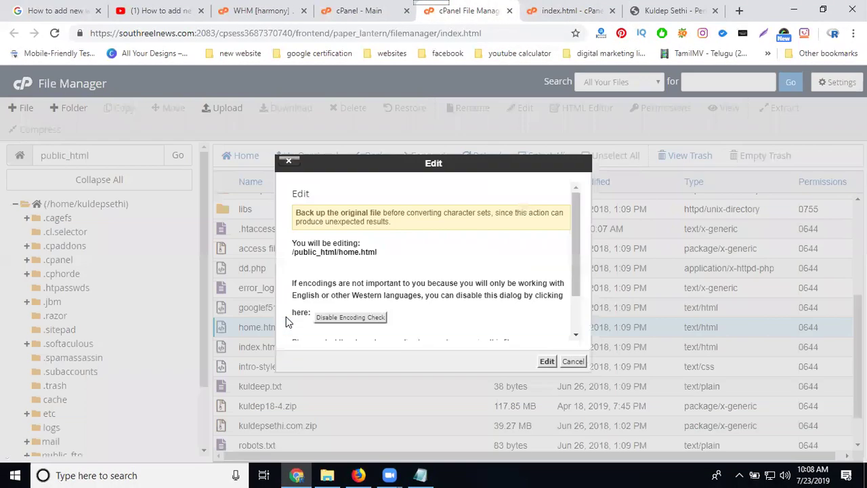
pyautogui.click(546, 361)
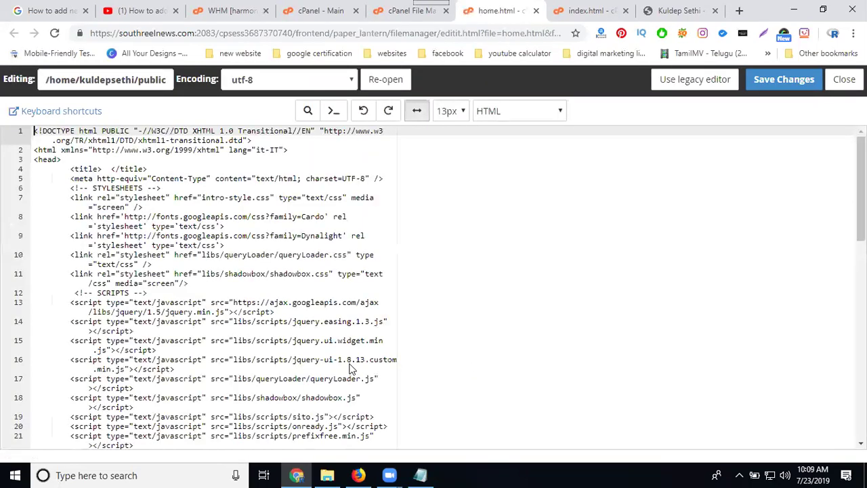
# Paste the AdSense script after <head> in home.html and save it.
pyautogui.click(90, 159)
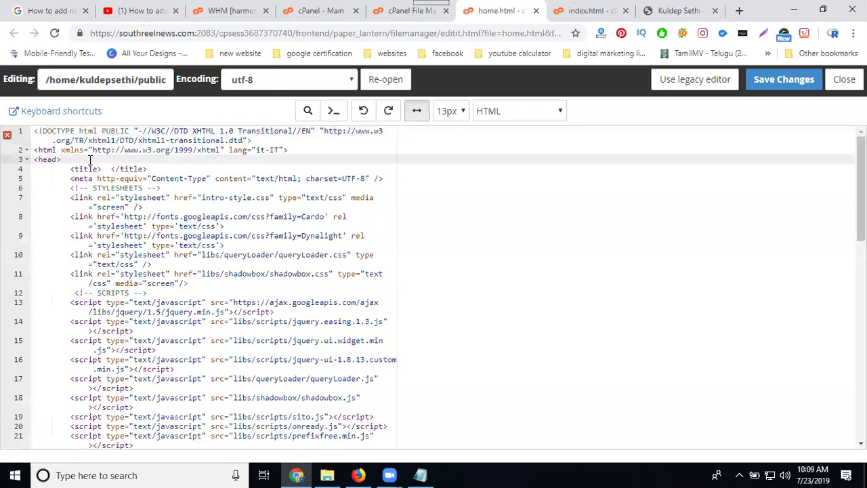
pyautogui.press('Return')
pyautogui.press('Return')
pyautogui.hotkey('ctrl', 'v')
pyautogui.press('Return')
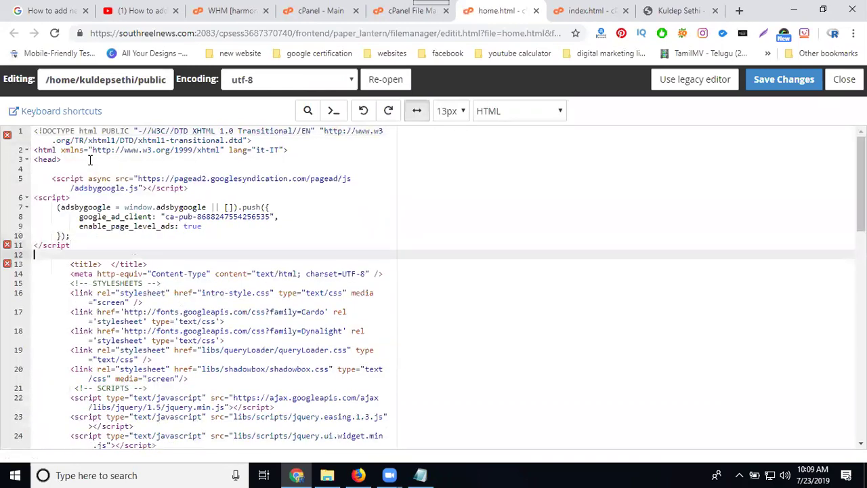
pyautogui.click(781, 82)
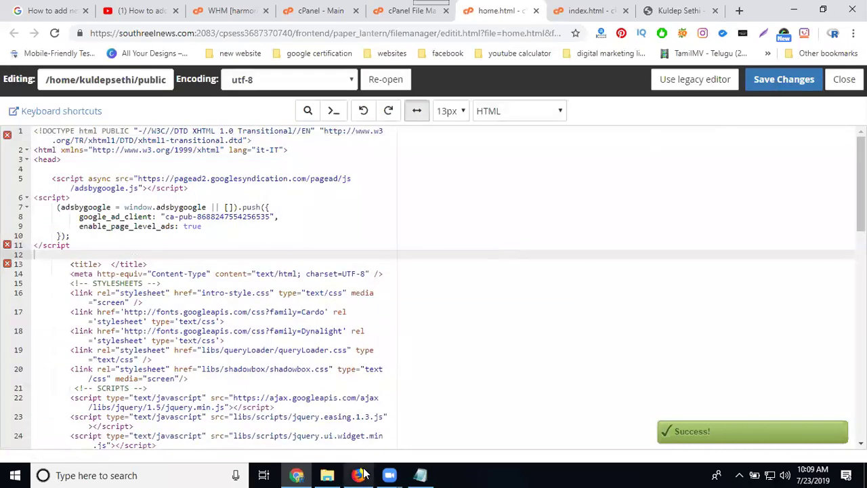
# Submit the site, then dismiss the top-level domain error message.
pyautogui.click(359, 474)
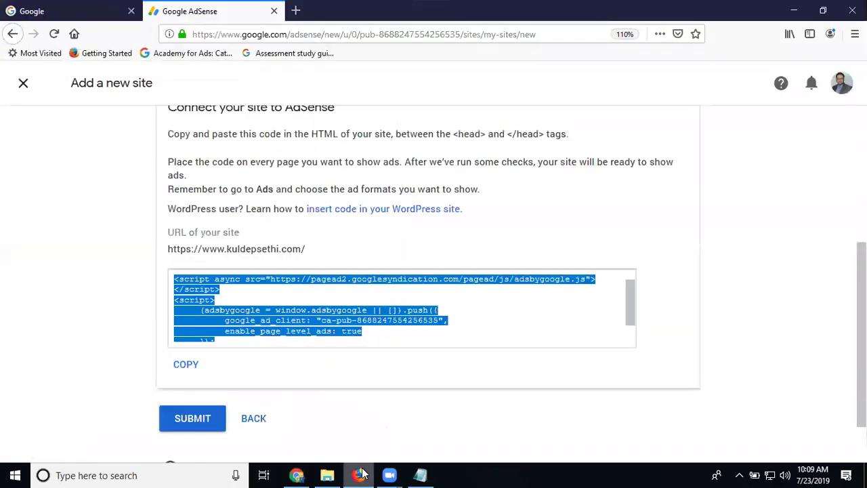
pyautogui.click(192, 418)
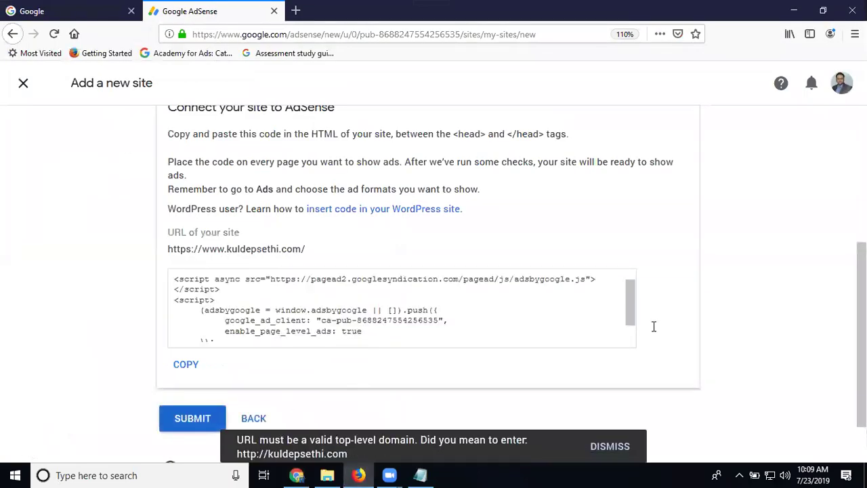
pyautogui.scroll(-1, 724, 313)
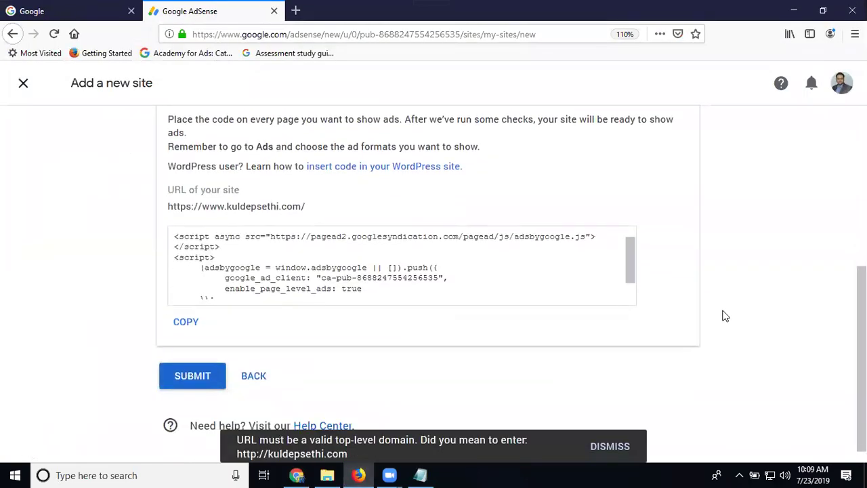
pyautogui.click(610, 445)
pyautogui.scroll(5, 717, 356)
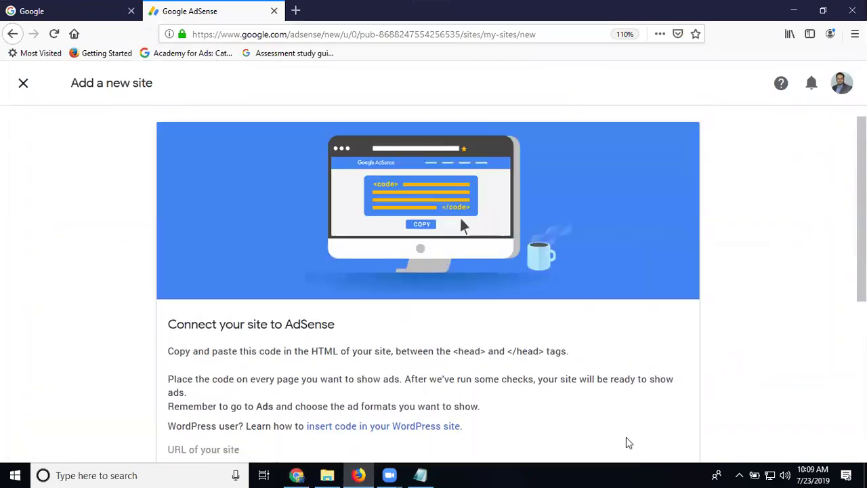
pyautogui.scroll(-5, 626, 436)
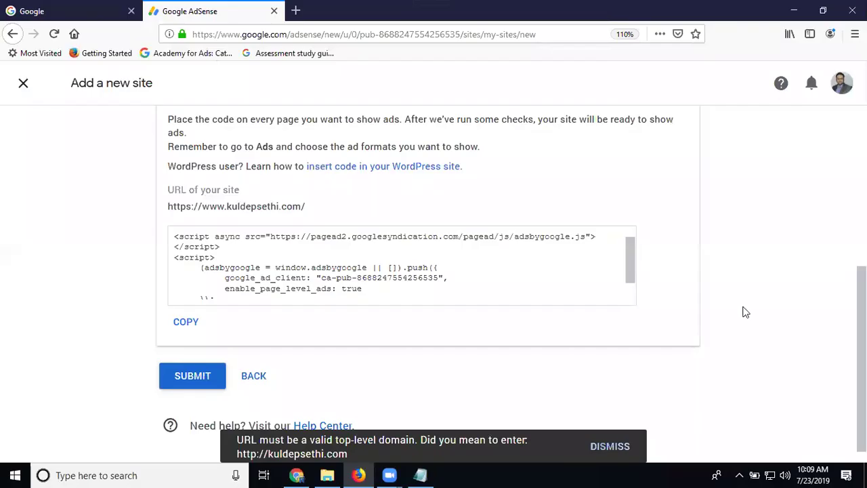
pyautogui.click(253, 375)
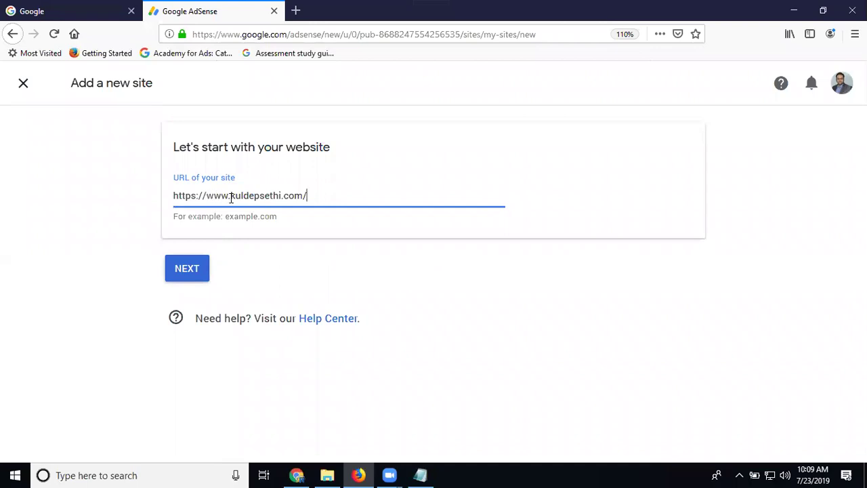
pyautogui.moveTo(229, 196); pyautogui.dragTo(137, 198)
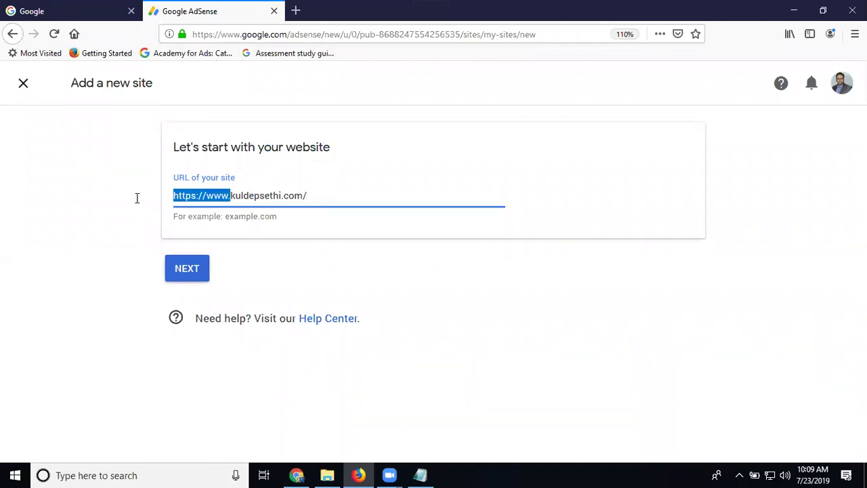
pyautogui.press('Delete')
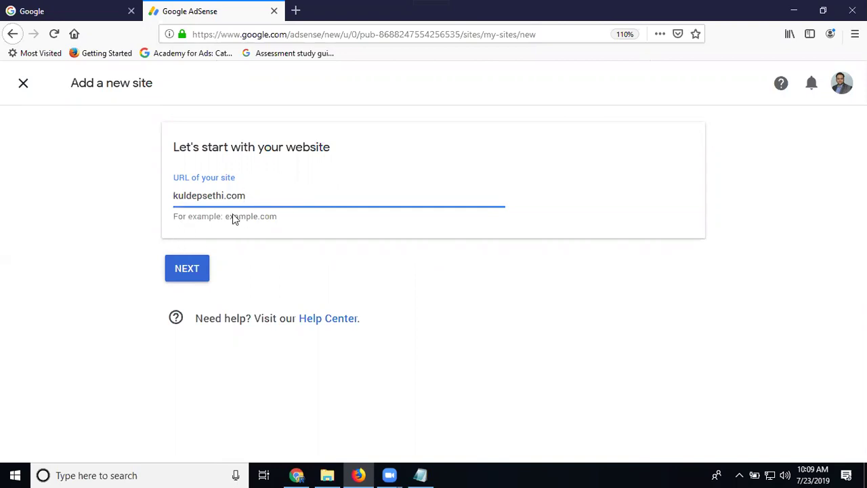
pyautogui.click(187, 268)
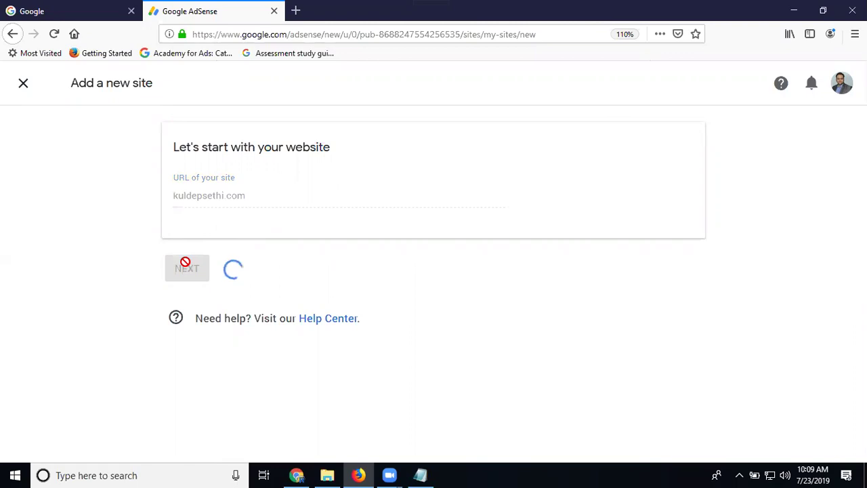
pyautogui.scroll(-4, 185, 262)
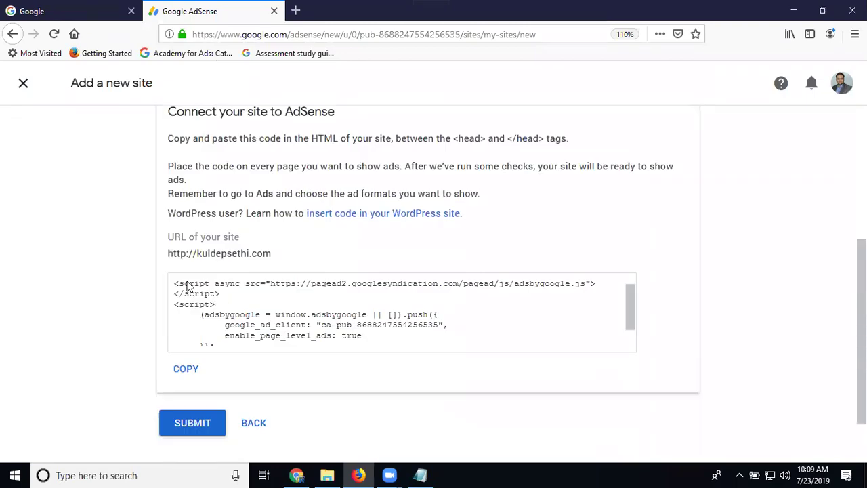
pyautogui.scroll(-2, 186, 261)
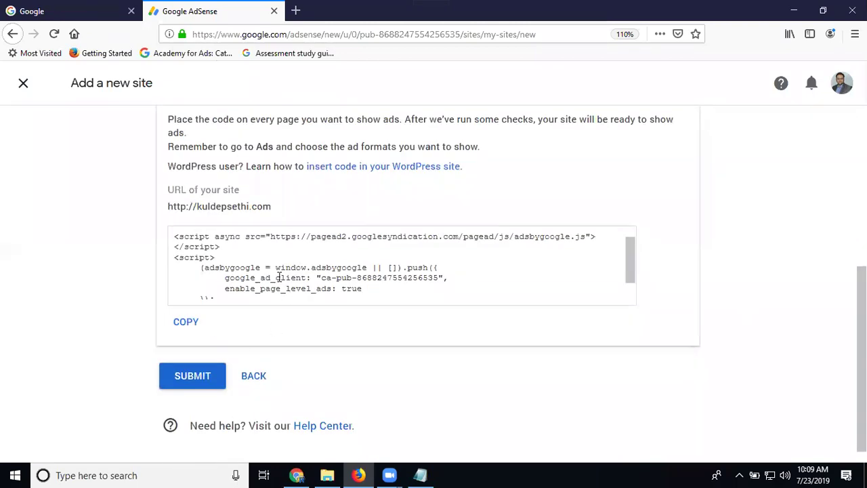
pyautogui.click(200, 375)
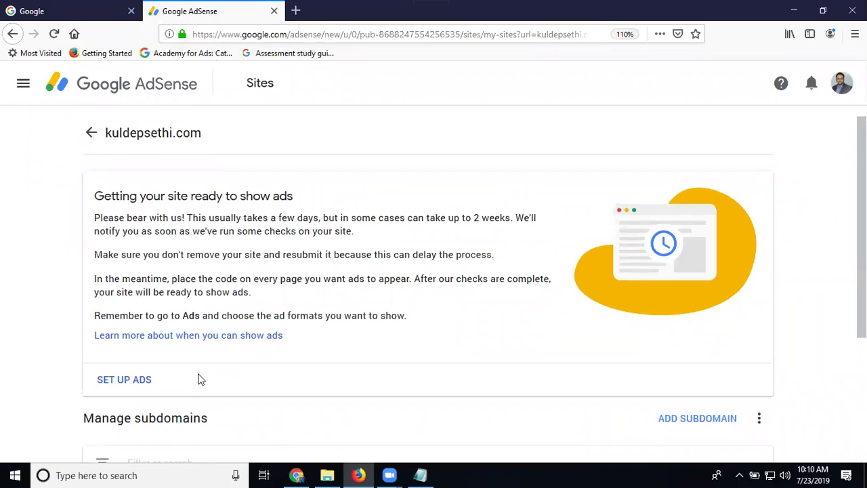
pyautogui.scroll(-3, 205, 368)
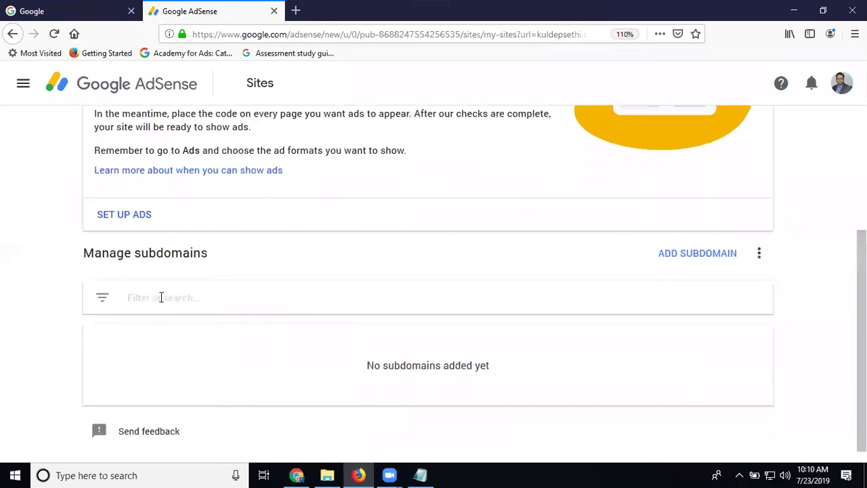
# Open ad setup and expand the web ads group's '+21 more' site list.
pyautogui.click(142, 215)
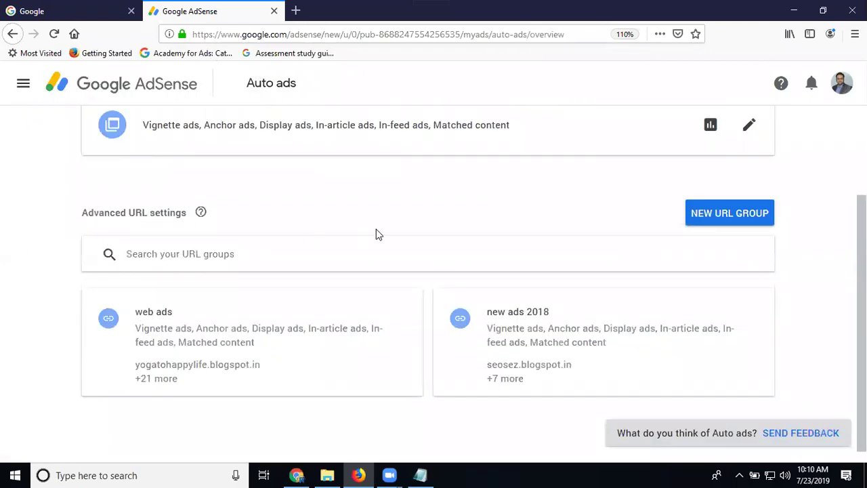
pyautogui.click(183, 355)
pyautogui.scroll(-5, 203, 349)
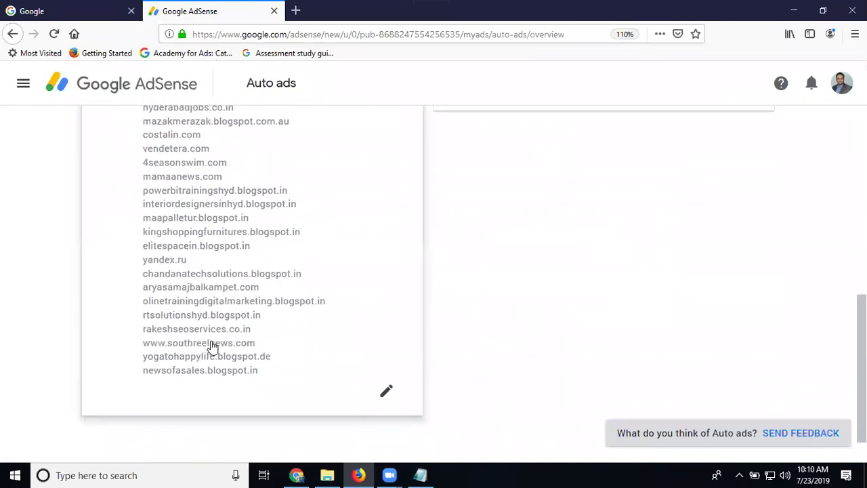
pyautogui.scroll(2, 217, 338)
pyautogui.scroll(-2, 369, 420)
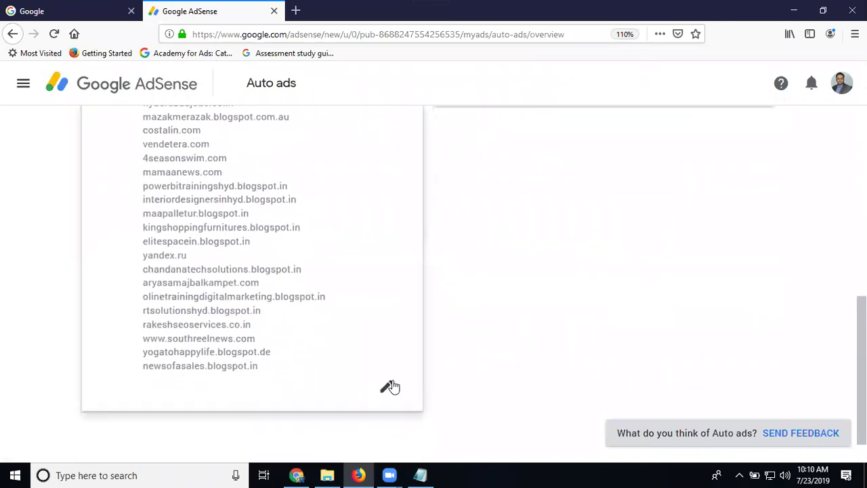
# Add kuldepsethi.com to the web ads URL group and proceed to its ad formats.
pyautogui.click(388, 388)
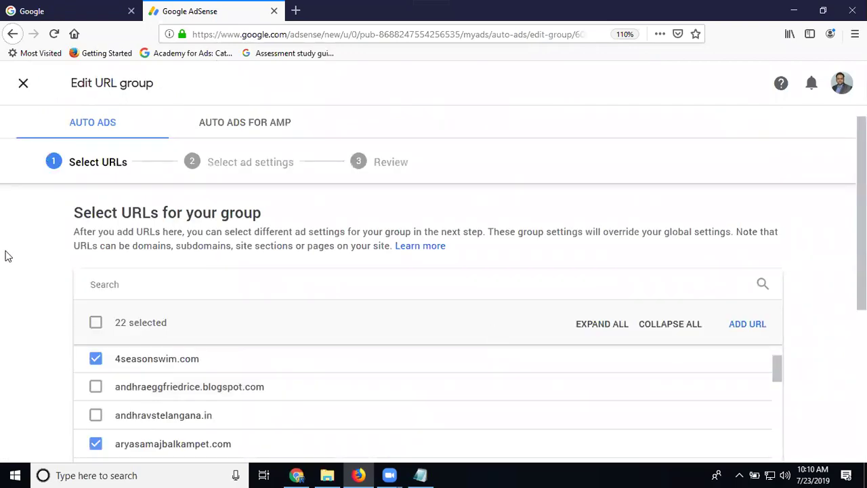
pyautogui.scroll(-4, 6, 255)
pyautogui.scroll(-2, 185, 273)
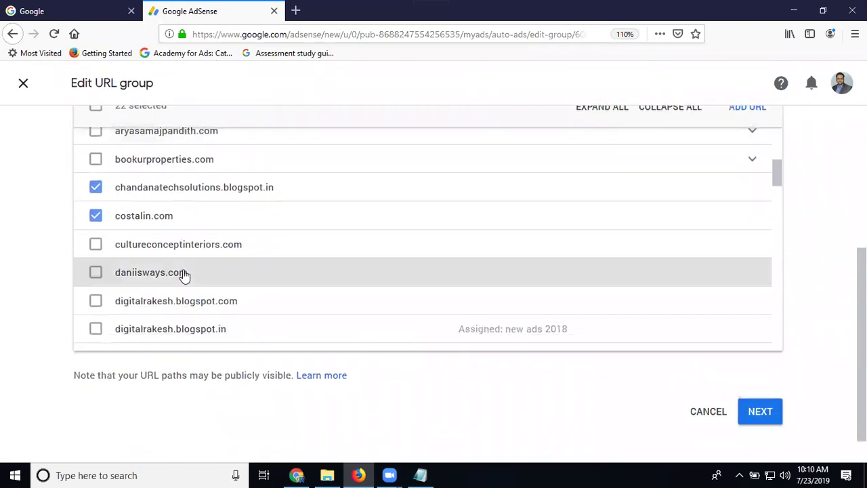
pyautogui.scroll(-2, 185, 273)
pyautogui.scroll(-2, 185, 274)
pyautogui.scroll(-2, 185, 274)
pyautogui.scroll(-1, 185, 273)
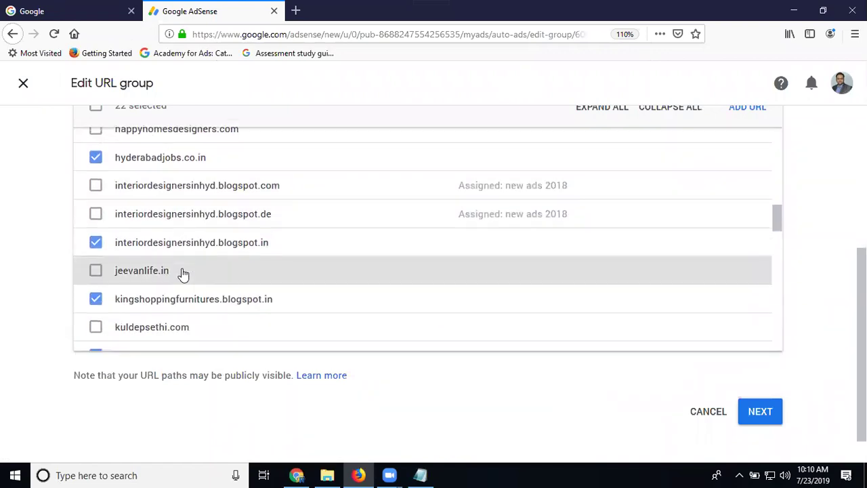
pyautogui.scroll(-2, 185, 274)
pyautogui.click(95, 183)
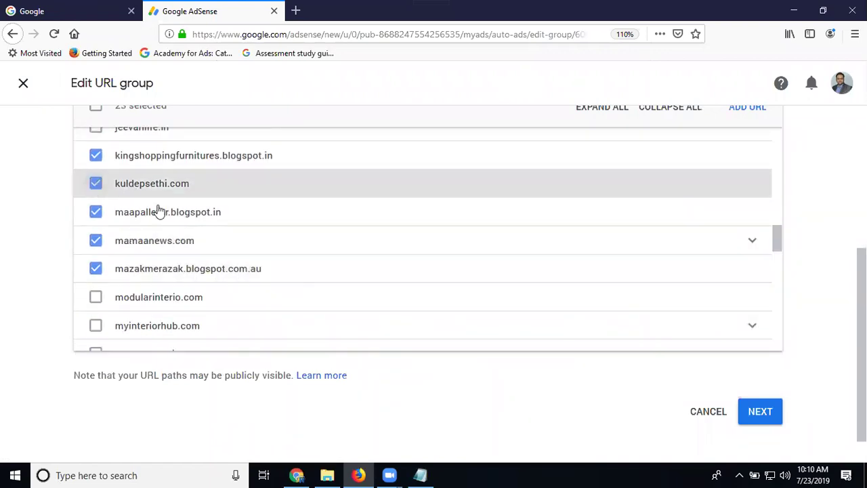
pyautogui.click(760, 411)
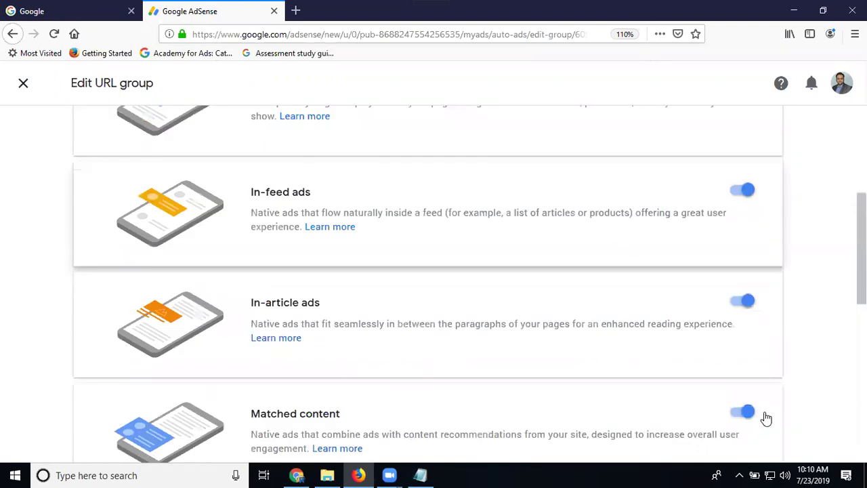
pyautogui.scroll(3, 755, 326)
pyautogui.scroll(2, 755, 327)
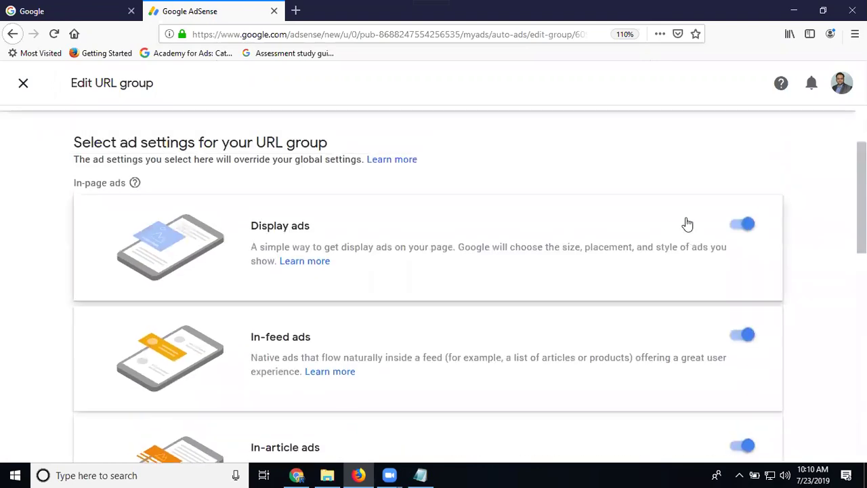
pyautogui.scroll(-2, 683, 237)
pyautogui.scroll(-3, 674, 250)
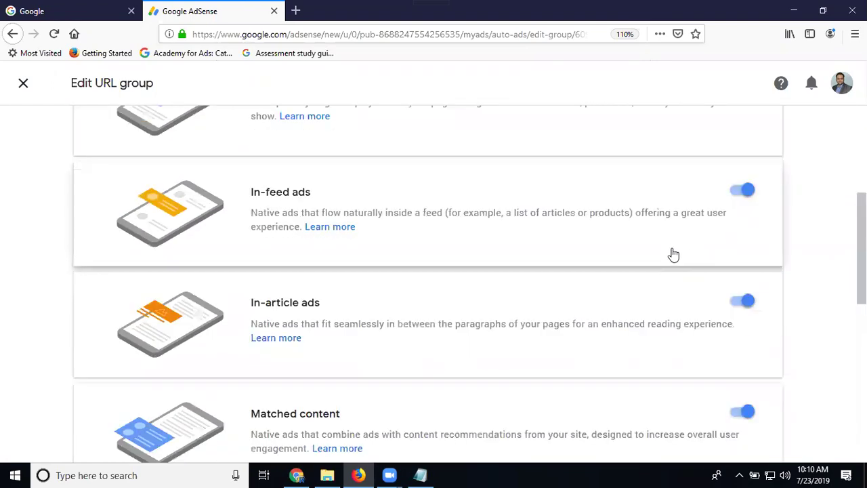
pyautogui.scroll(-3, 672, 254)
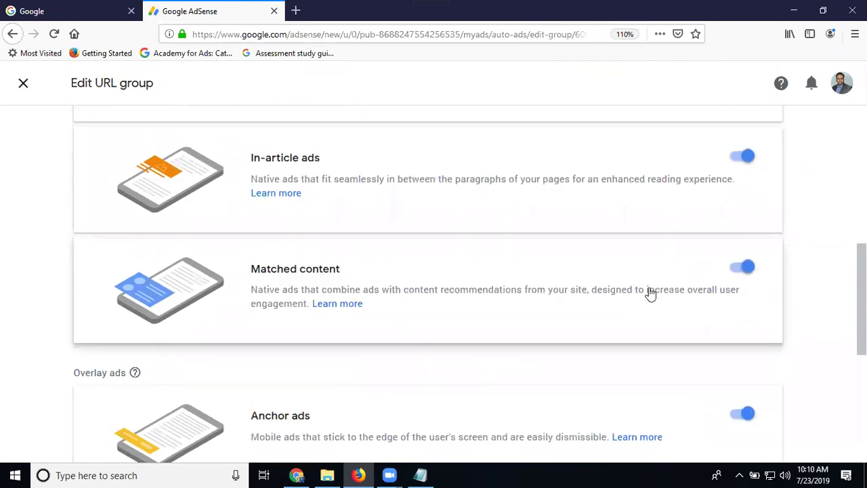
pyautogui.scroll(-3, 650, 292)
pyautogui.scroll(-1, 640, 247)
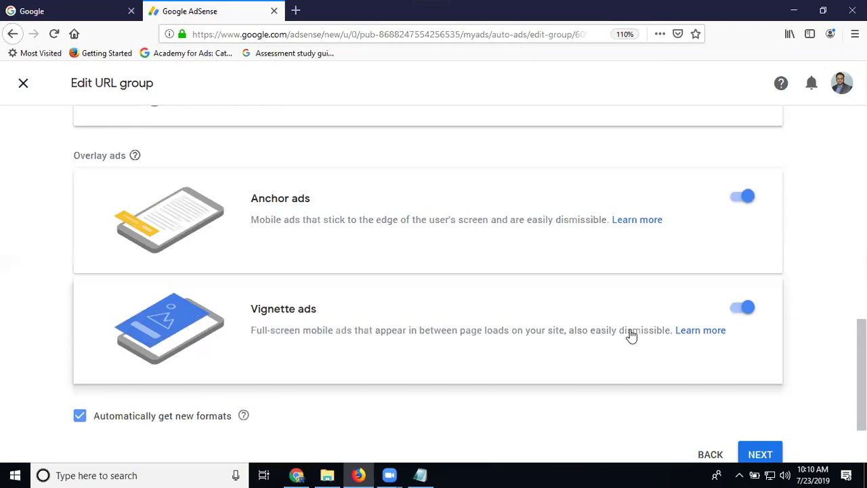
pyautogui.scroll(-1, 631, 334)
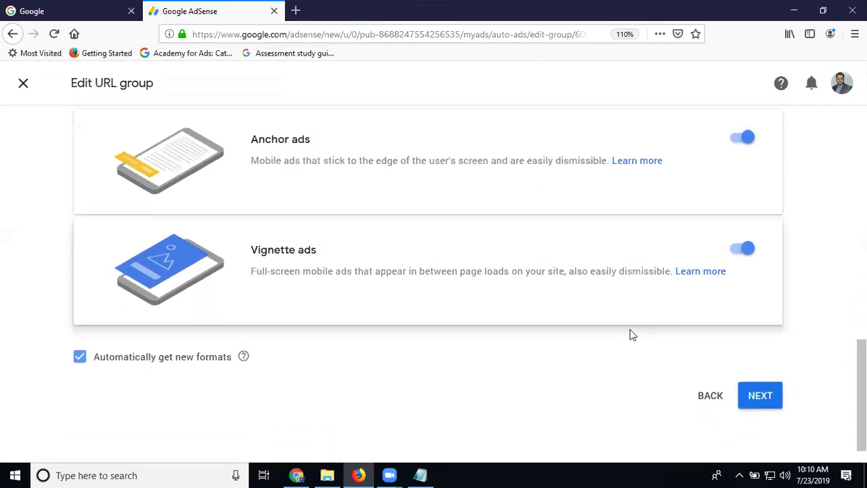
# Review the URL assignment summary and save the 23-URL web ads group.
pyautogui.click(763, 397)
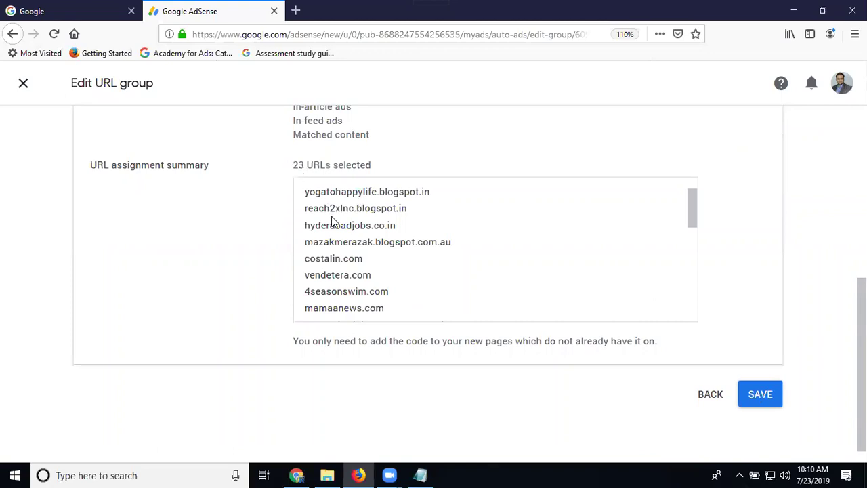
pyautogui.scroll(-3, 332, 222)
pyautogui.scroll(-2, 332, 221)
pyautogui.scroll(-3, 332, 222)
pyautogui.scroll(-3, 332, 222)
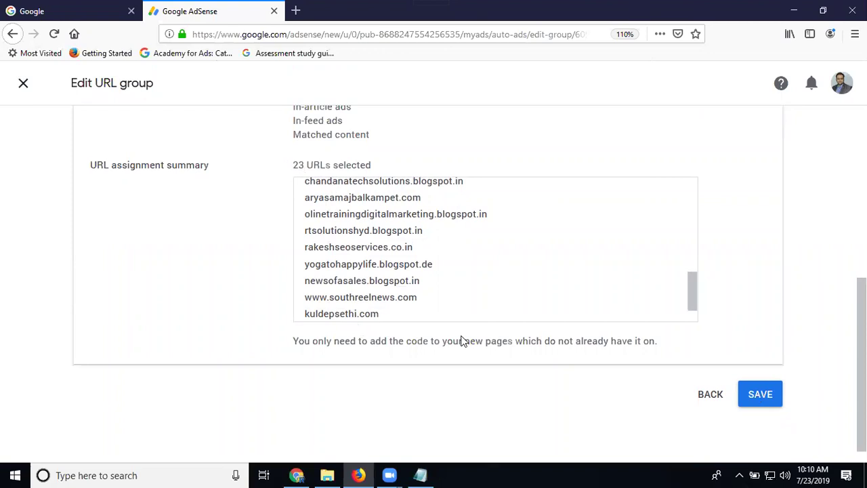
pyautogui.click(754, 400)
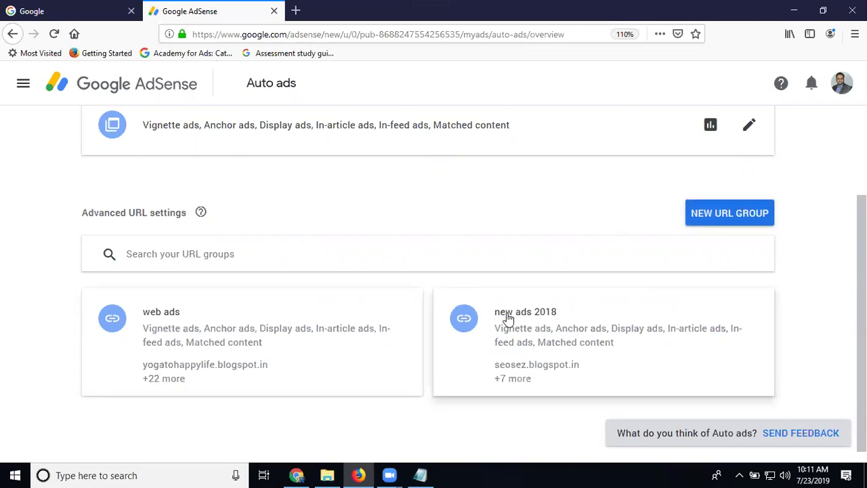
pyautogui.scroll(5, 330, 299)
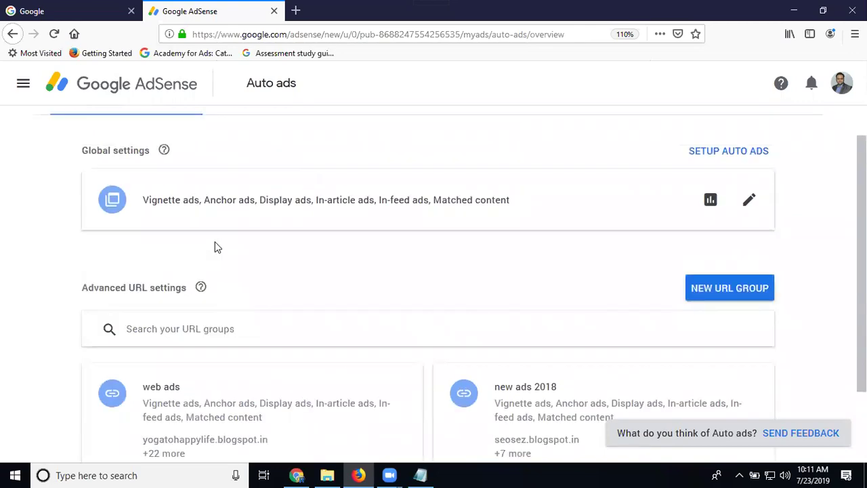
# Open the Sites list of 44 Ready sites from the navigation menu.
pyautogui.click(23, 83)
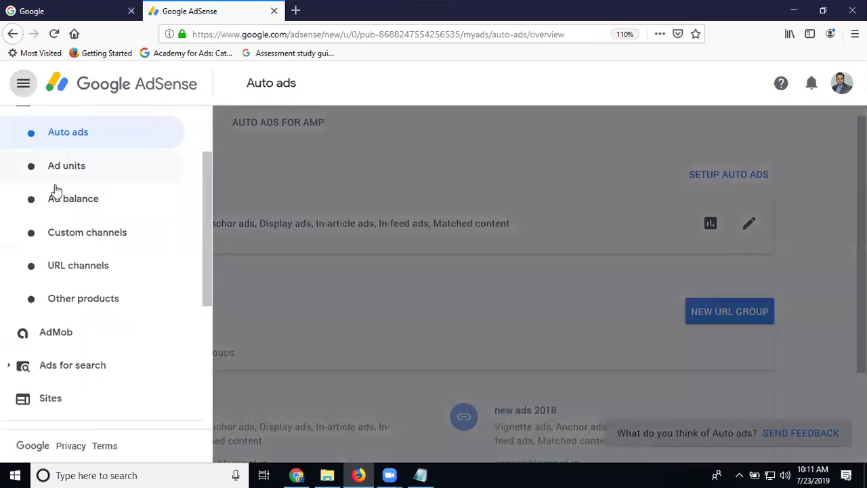
pyautogui.scroll(2, 58, 186)
pyautogui.scroll(-4, 64, 264)
pyautogui.click(76, 328)
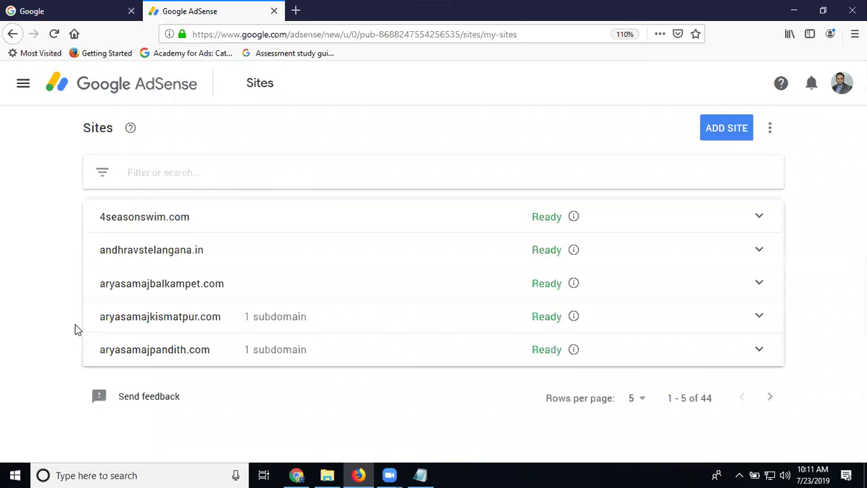
# Show 20 sites per page in the Sites list and move to the next page.
pyautogui.click(635, 398)
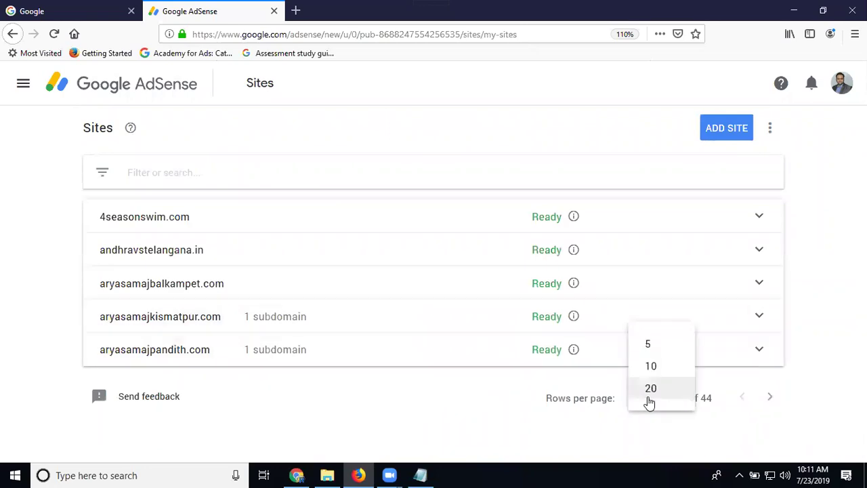
pyautogui.click(650, 388)
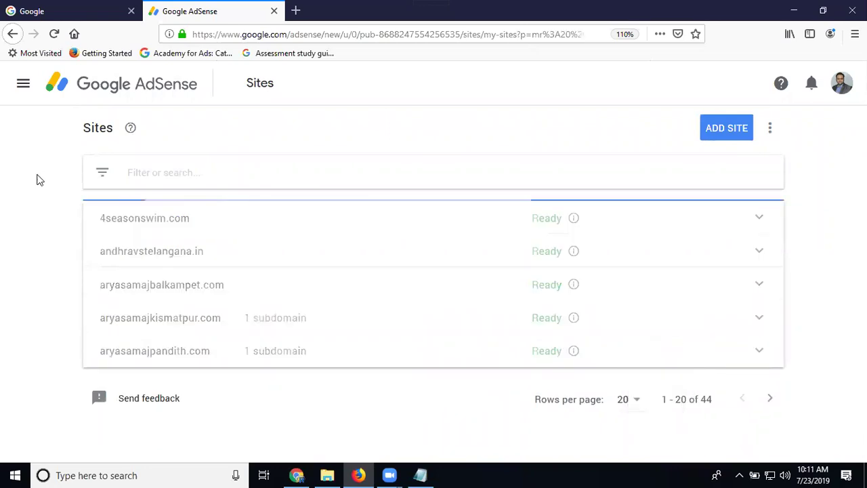
pyautogui.scroll(-3, 213, 247)
pyautogui.scroll(-3, 216, 247)
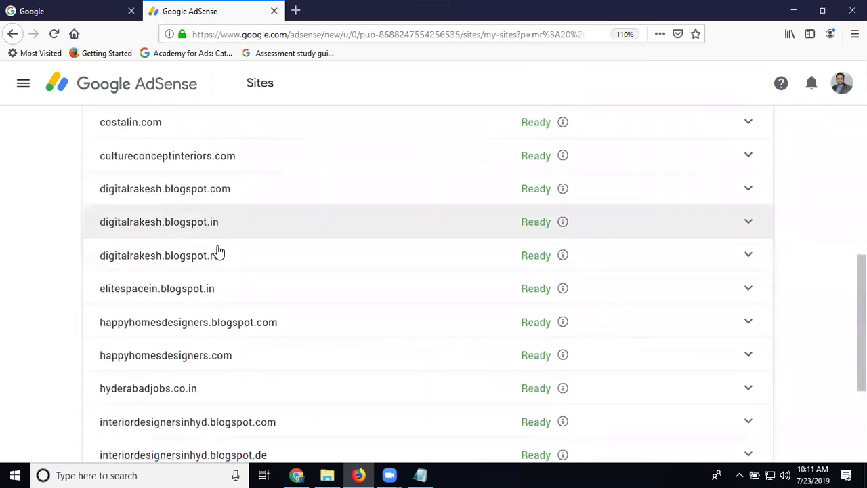
pyautogui.scroll(-3, 220, 247)
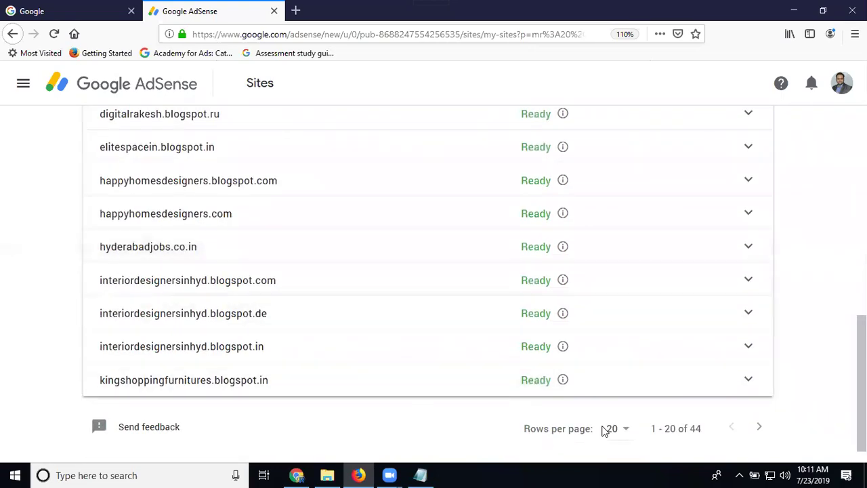
pyautogui.click(759, 427)
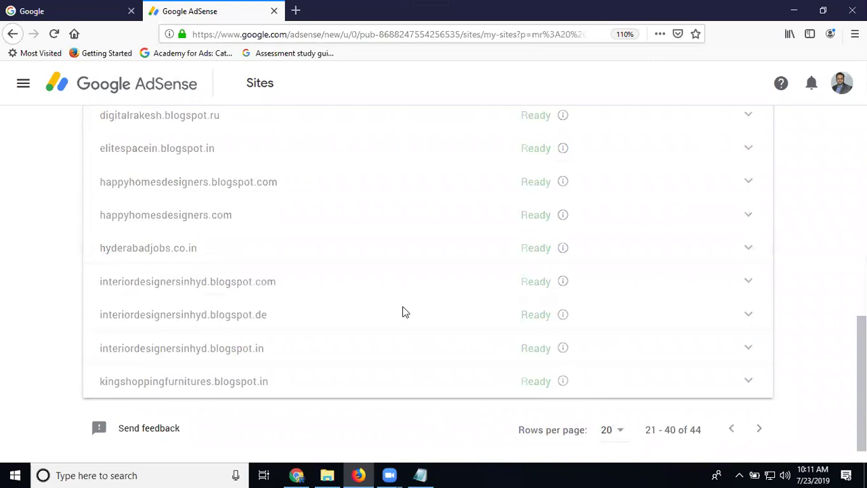
pyautogui.scroll(3, 383, 294)
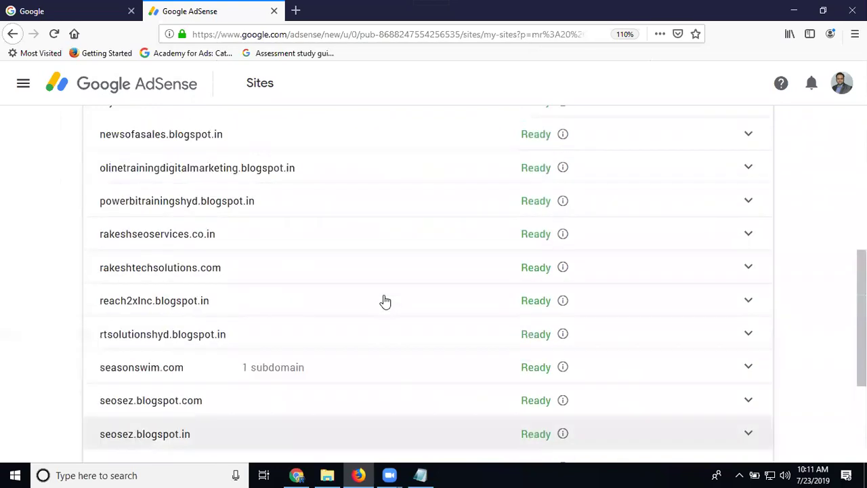
pyautogui.scroll(3, 383, 295)
pyautogui.scroll(3, 385, 300)
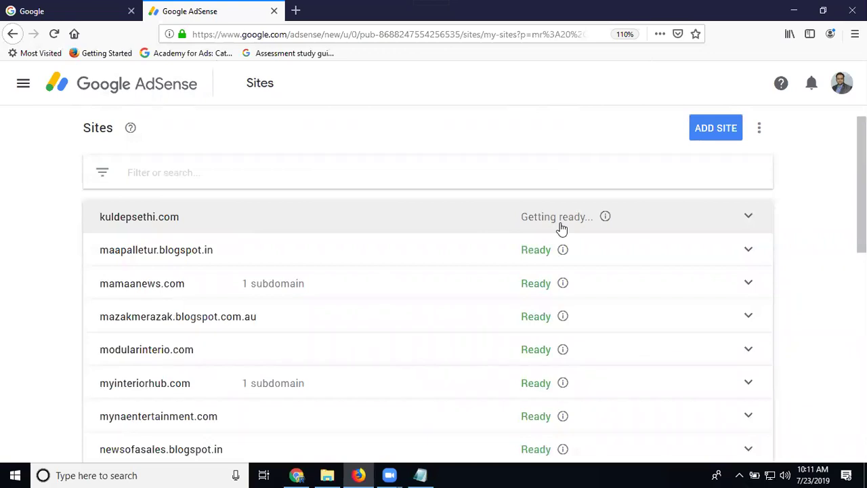
# Expand kuldepsethi.com's entry to check its Getting ready status, then open the navigation menu.
pyautogui.click(749, 217)
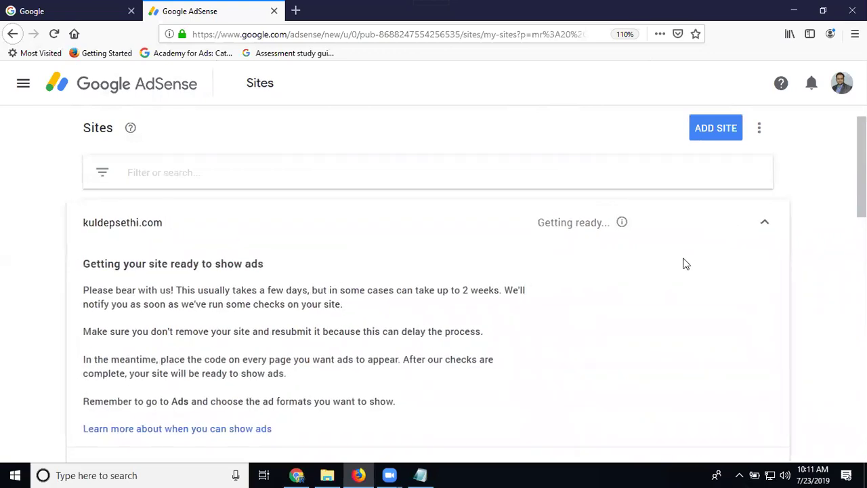
pyautogui.scroll(-3, 686, 263)
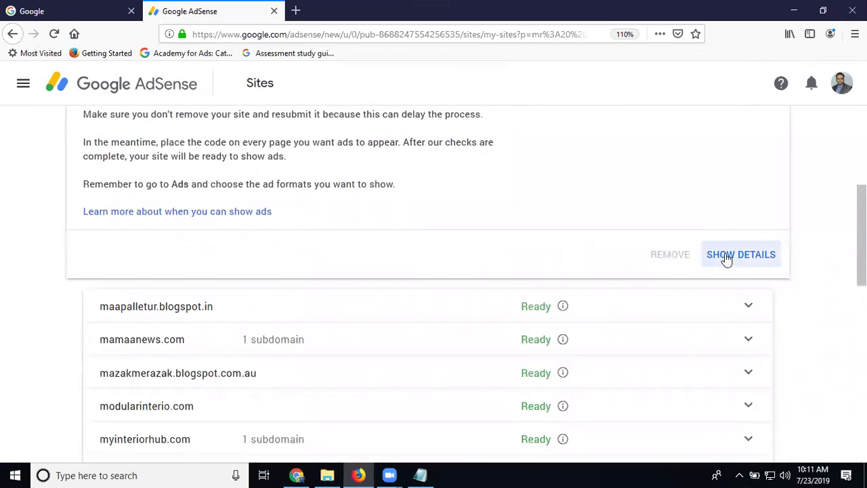
pyautogui.scroll(2, 441, 216)
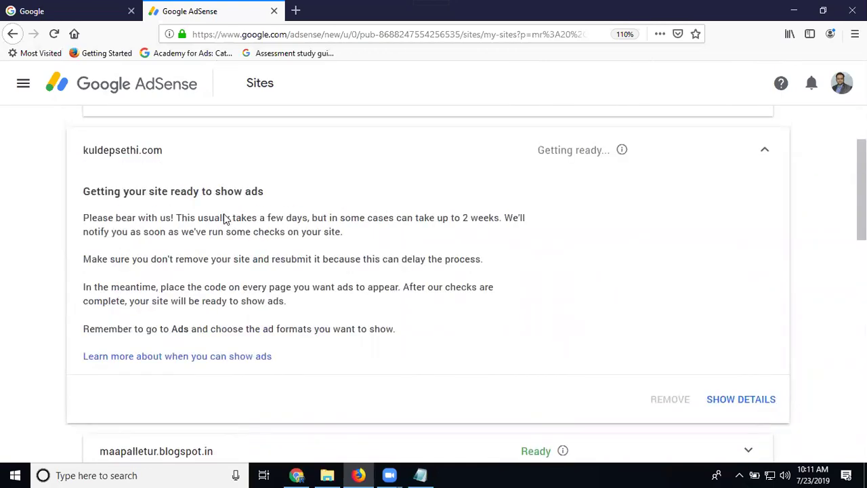
pyautogui.click(23, 83)
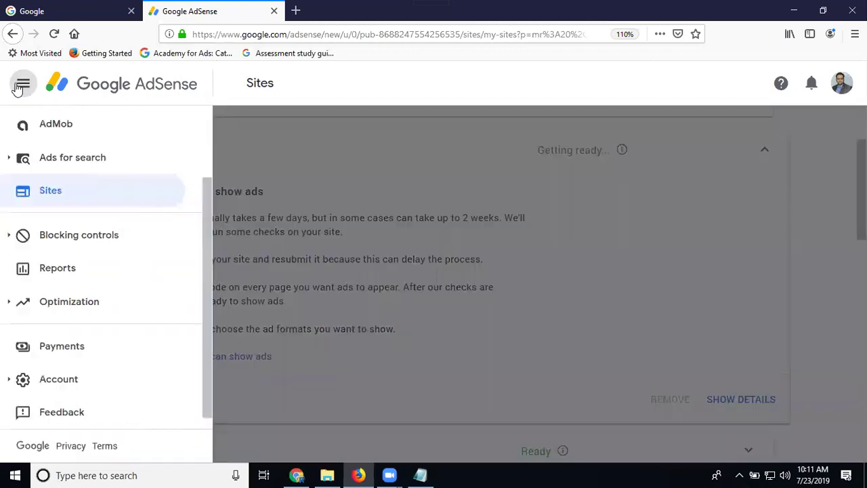
pyautogui.scroll(2, 56, 190)
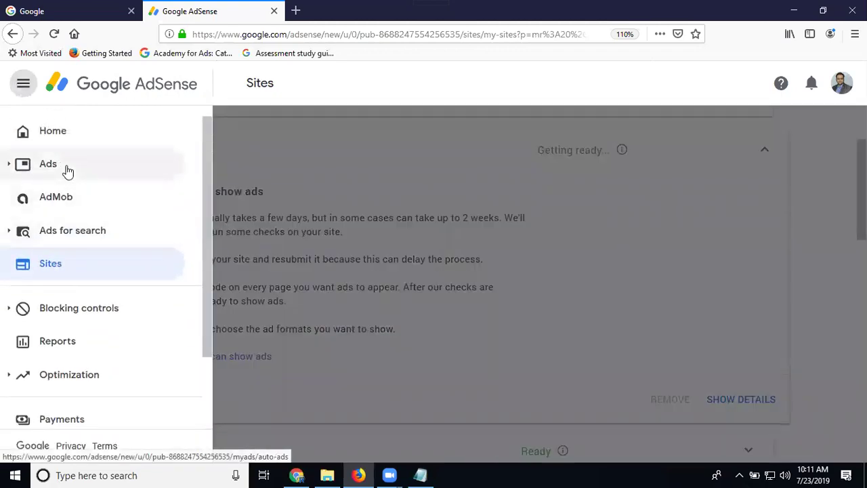
# Go to Ads > Ad units and filter the existing ad units to Display.
pyautogui.click(48, 164)
pyautogui.click(68, 167)
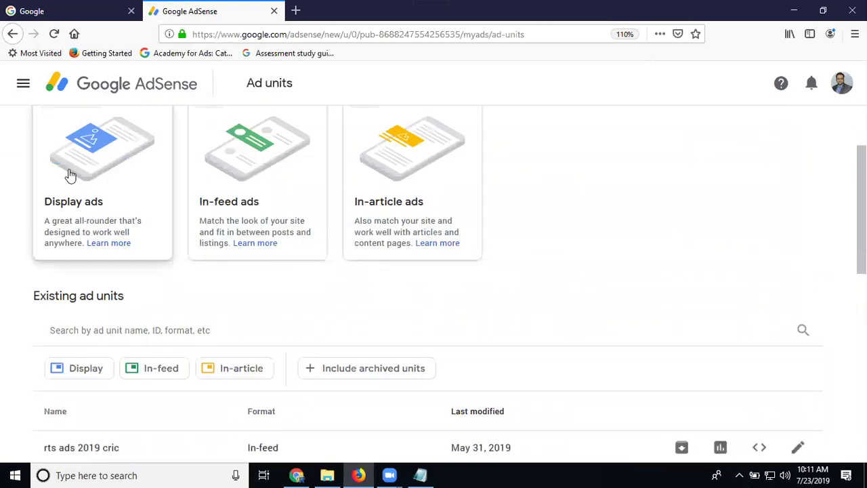
pyautogui.scroll(-5, 237, 244)
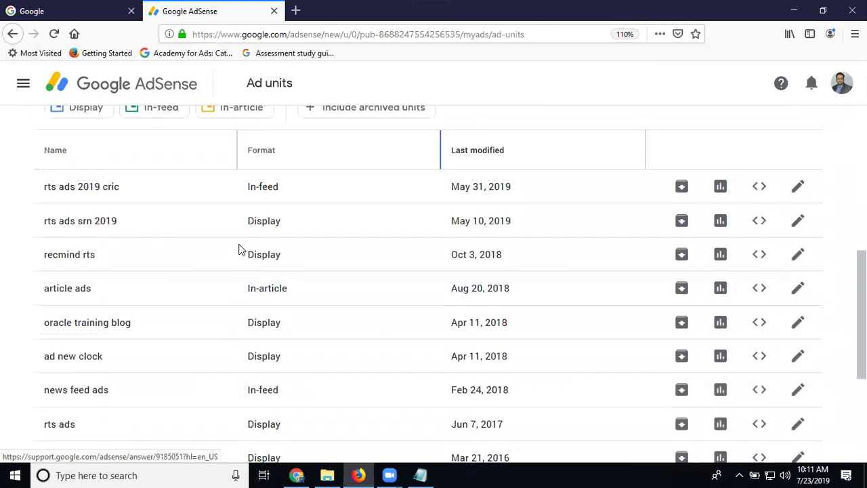
pyautogui.scroll(1, 212, 240)
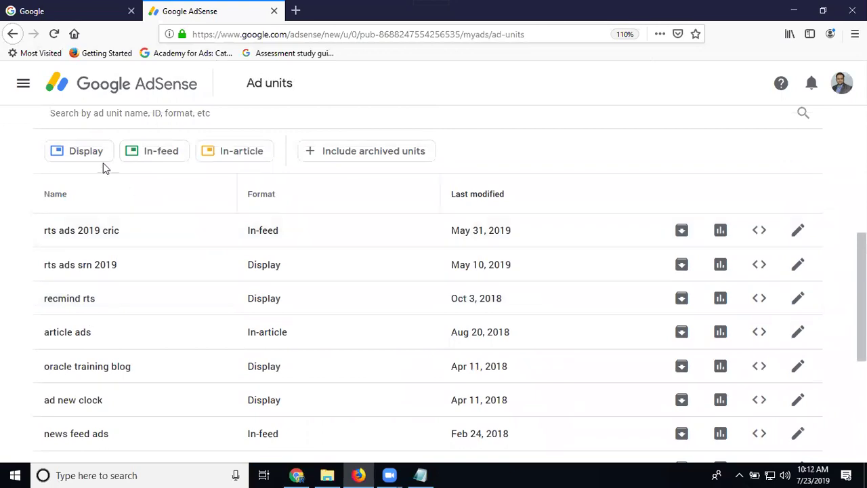
pyautogui.click(86, 150)
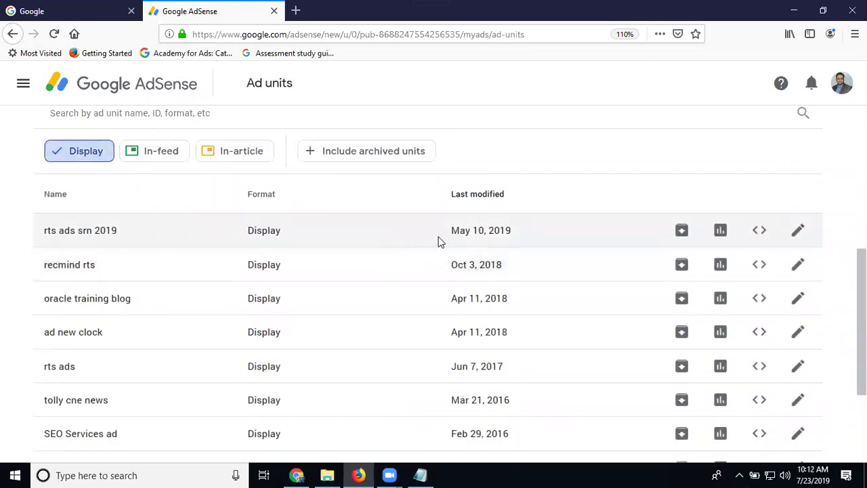
pyautogui.scroll(-3, 448, 241)
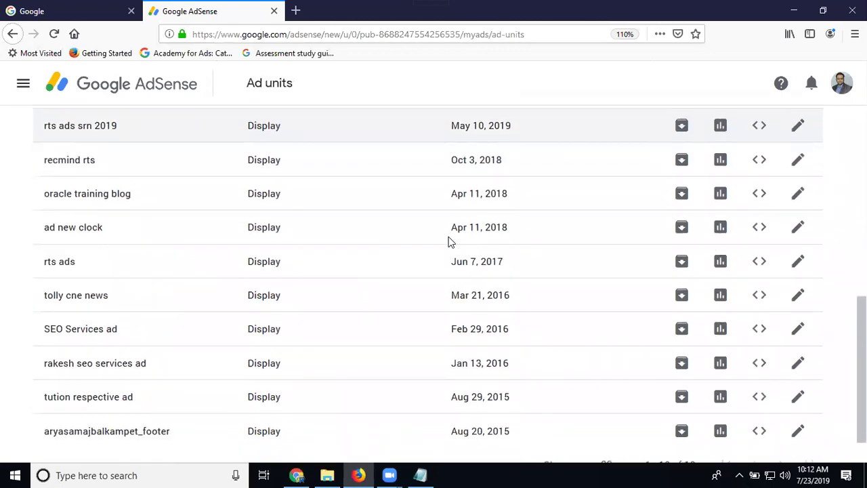
pyautogui.scroll(-2, 460, 278)
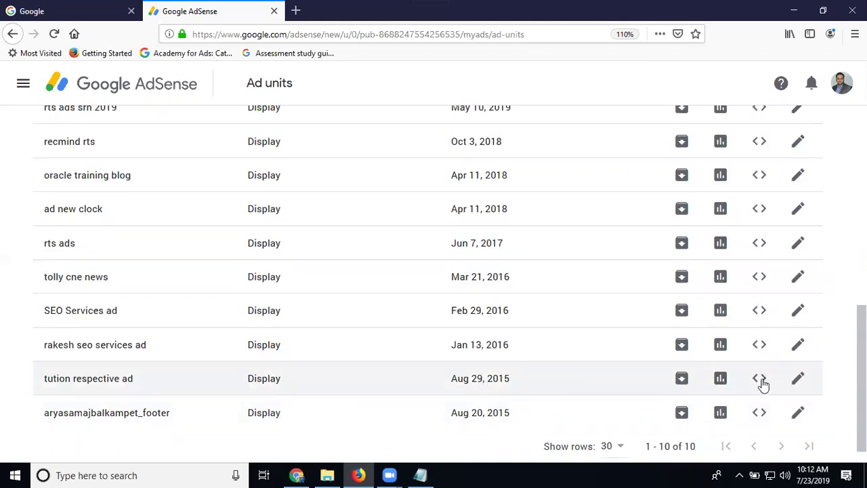
# Open the 'tution respective ad' unit's code and select its full HTML snippet.
pyautogui.click(759, 378)
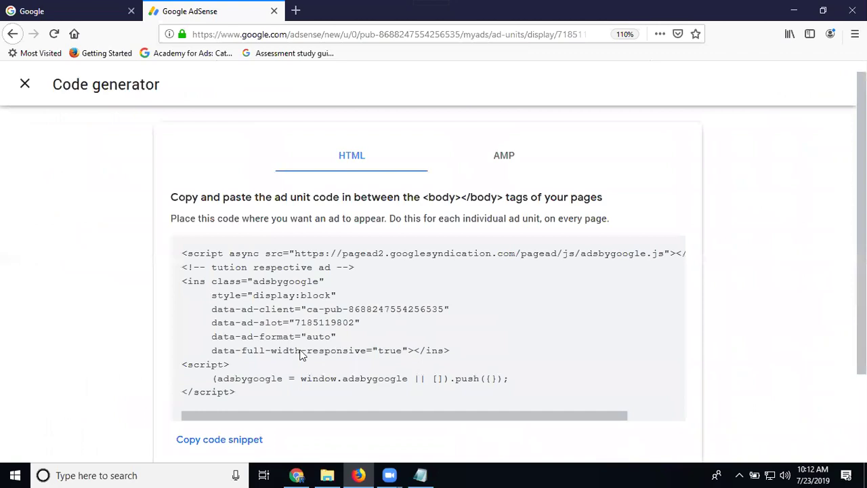
pyautogui.moveTo(242, 393); pyautogui.dragTo(182, 253)
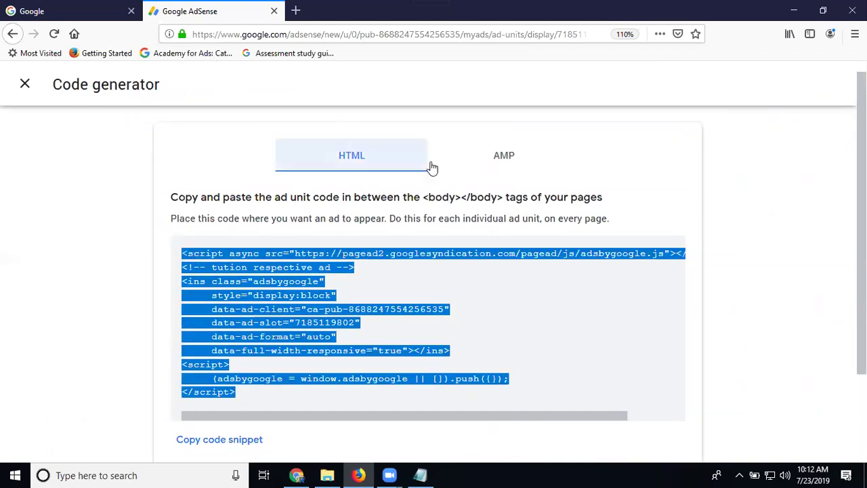
pyautogui.click(503, 157)
pyautogui.scroll(-3, 549, 248)
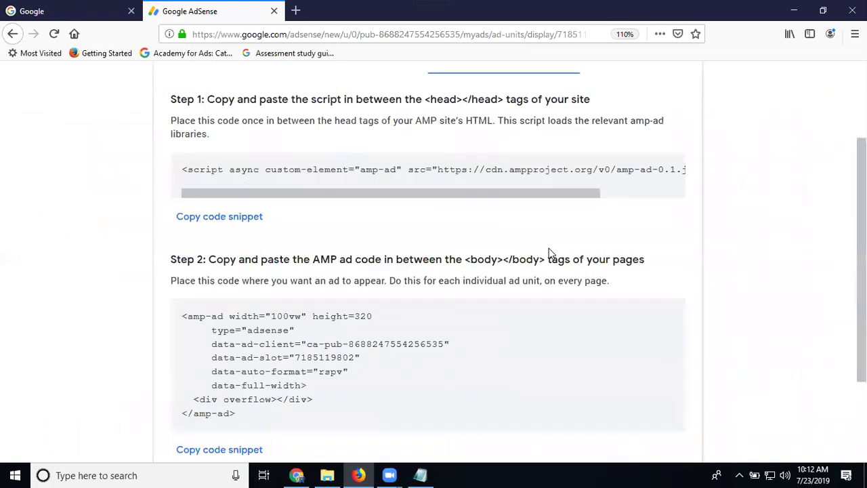
pyautogui.scroll(-3, 548, 248)
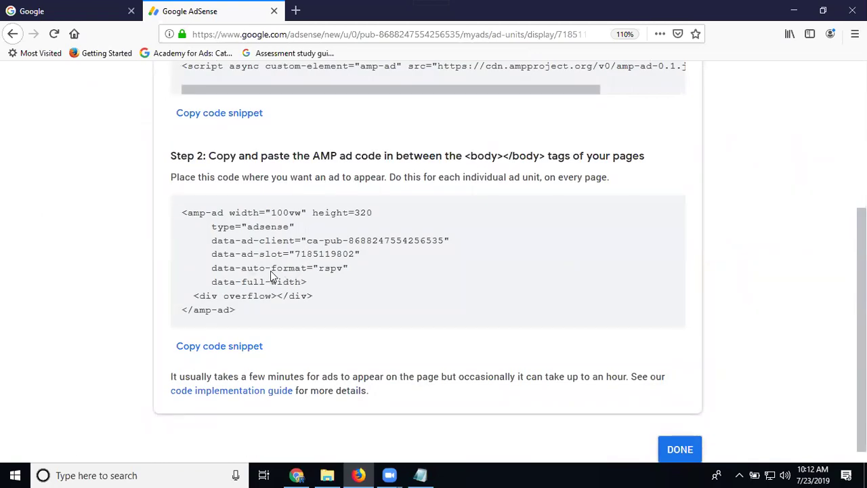
pyautogui.scroll(3, 271, 274)
pyautogui.scroll(2, 298, 223)
pyautogui.click(355, 106)
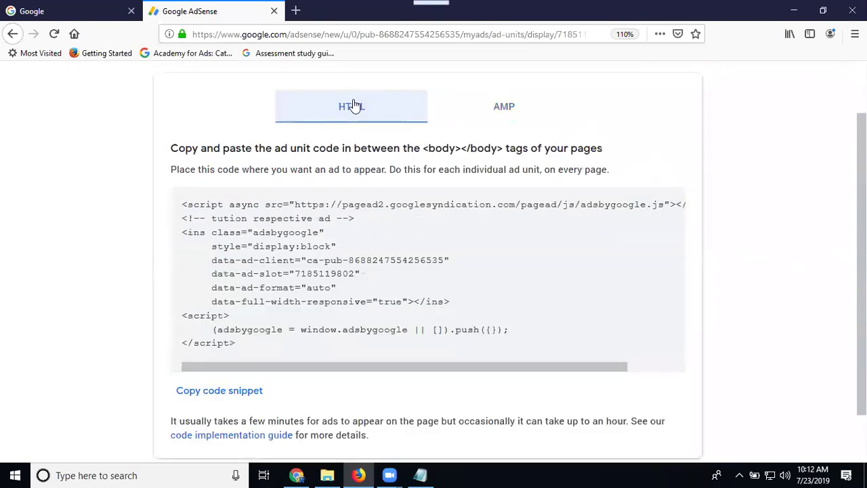
pyautogui.moveTo(247, 348); pyautogui.dragTo(177, 206)
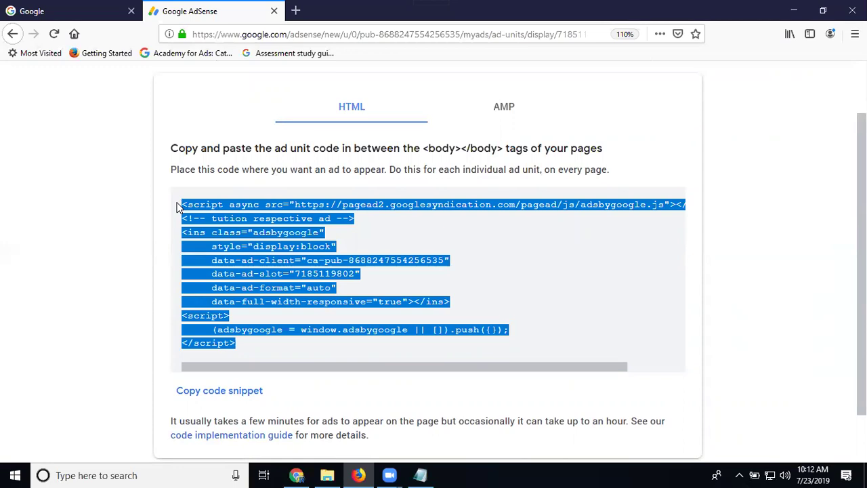
# Add a <br/> and the pasted ad code after home.html's final </script>.
pyautogui.click(296, 474)
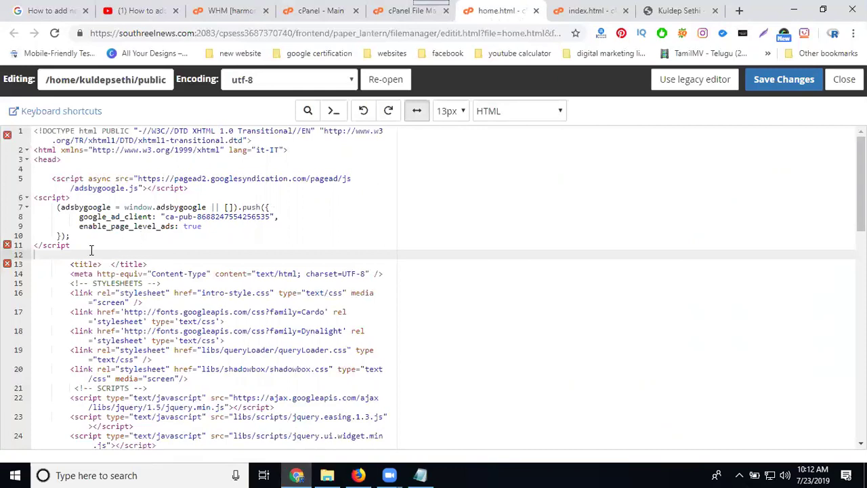
pyautogui.moveTo(70, 245); pyautogui.dragTo(48, 178)
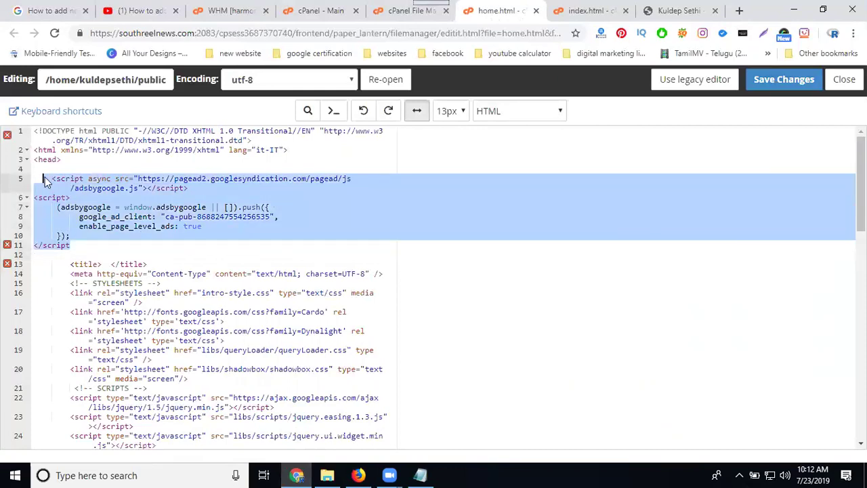
pyautogui.scroll(-8, 70, 207)
pyautogui.scroll(-8, 74, 271)
pyautogui.scroll(-6, 80, 293)
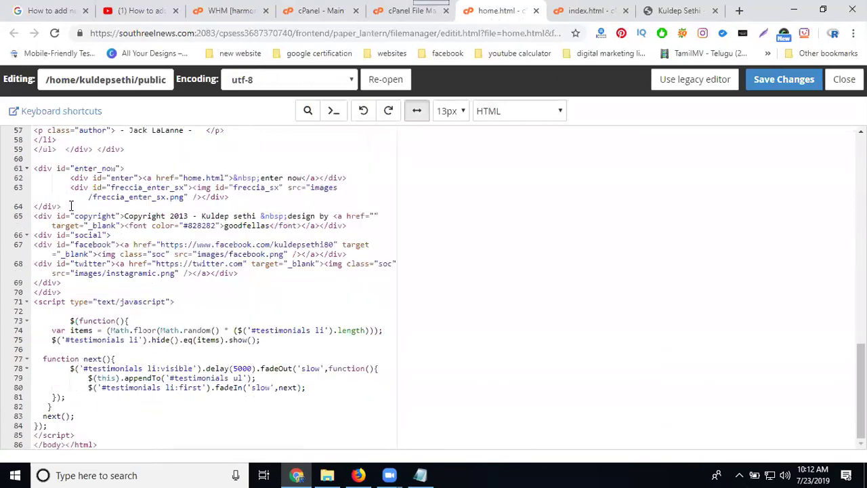
pyautogui.click(79, 435)
pyautogui.press('Return')
pyautogui.press('Return')
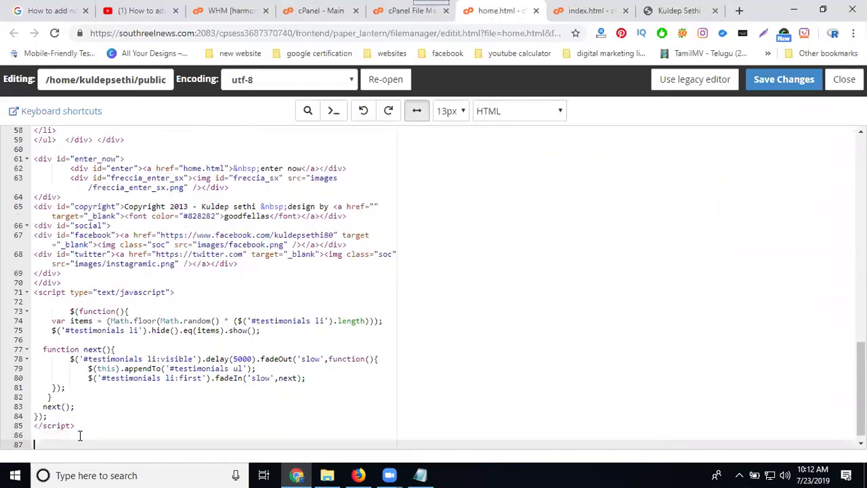
pyautogui.write('<br')
pyautogui.write('/>')
pyautogui.press('Return')
pyautogui.hotkey('ctrl', 'v')
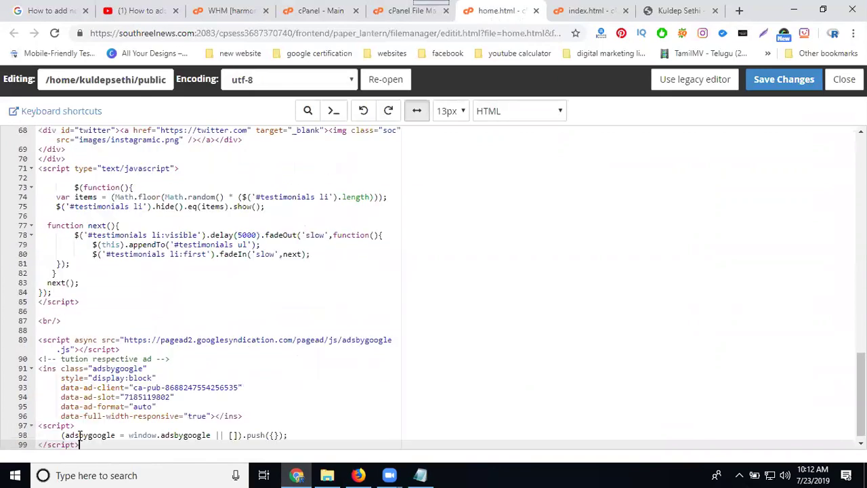
pyautogui.press('Return')
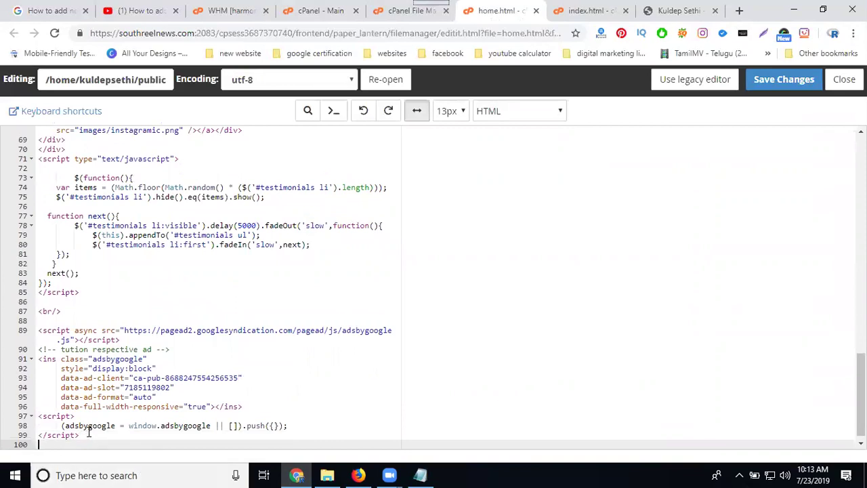
pyautogui.moveTo(88, 434); pyautogui.dragTo(35, 311)
pyautogui.hotkey('ctrl', 'c')
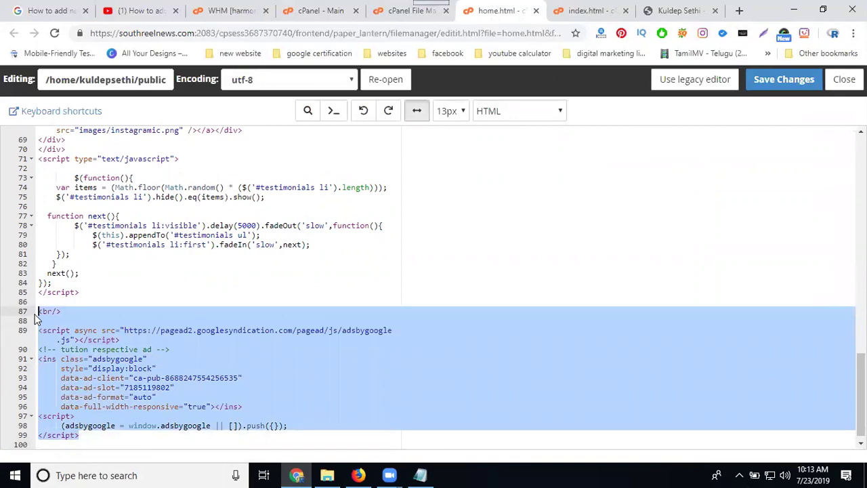
# Paste the line break and ad code after index.html's last </script>.
pyautogui.click(586, 11)
pyautogui.scroll(-1, 497, 246)
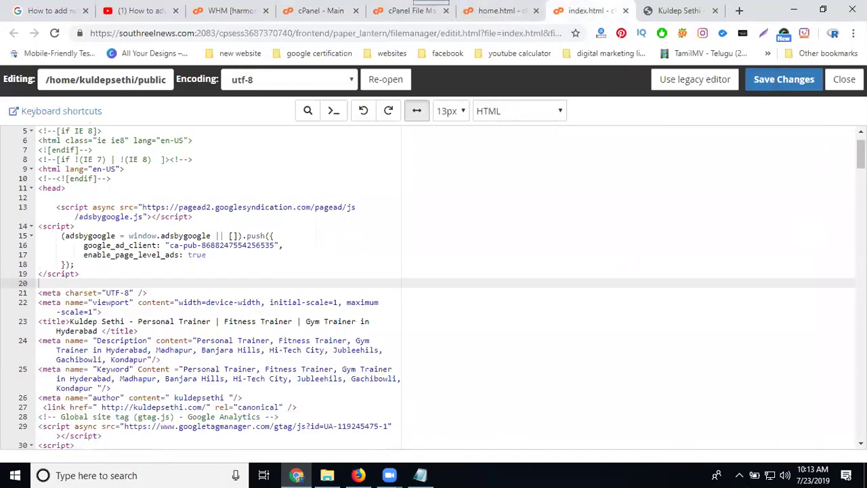
pyautogui.moveTo(861, 154); pyautogui.dragTo(861, 424)
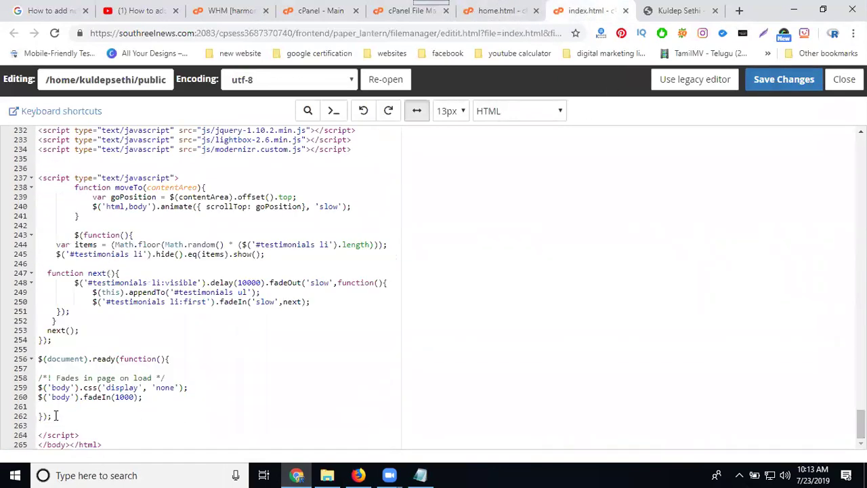
pyautogui.click(88, 434)
pyautogui.press('Return')
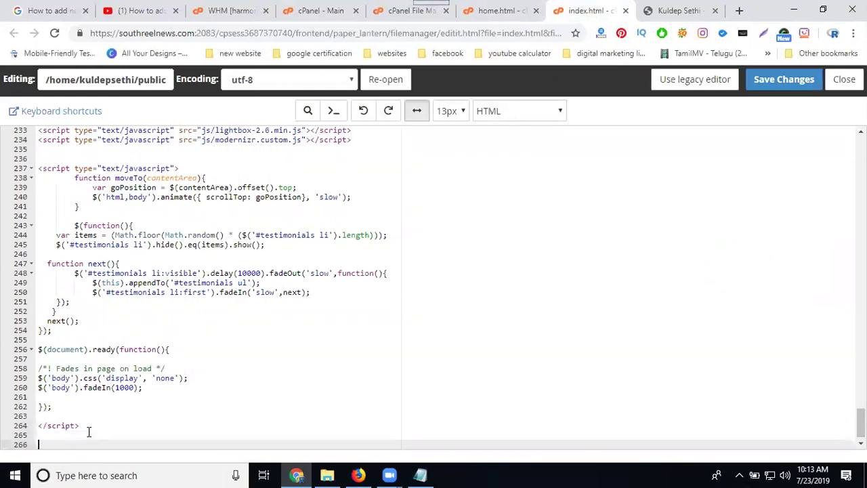
pyautogui.hotkey('ctrl', 'v')
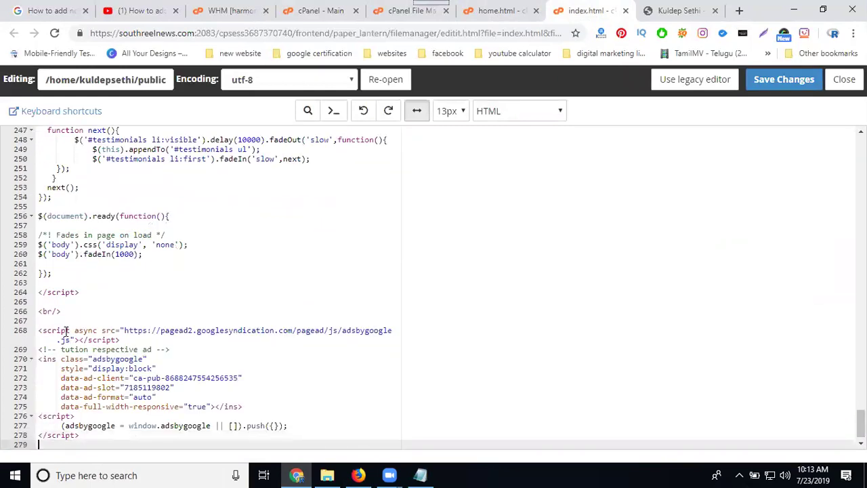
pyautogui.moveTo(65, 312); pyautogui.dragTo(37, 312)
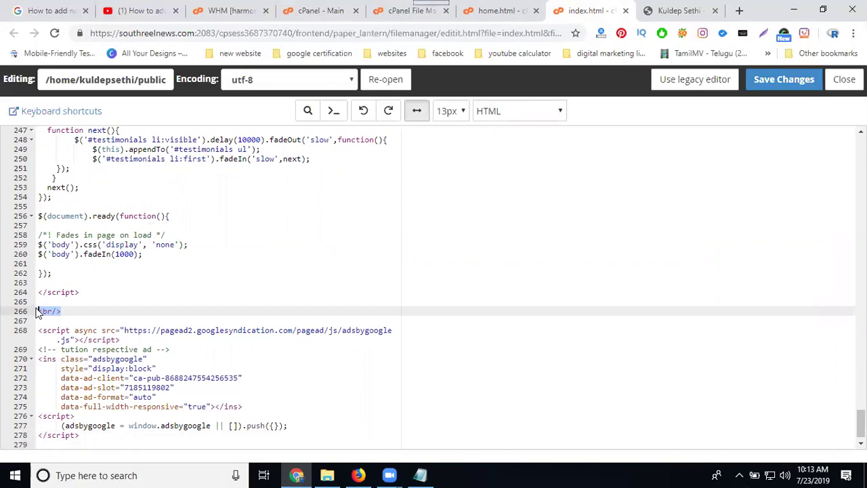
# Save the changes to both index.html and home.html.
pyautogui.click(783, 80)
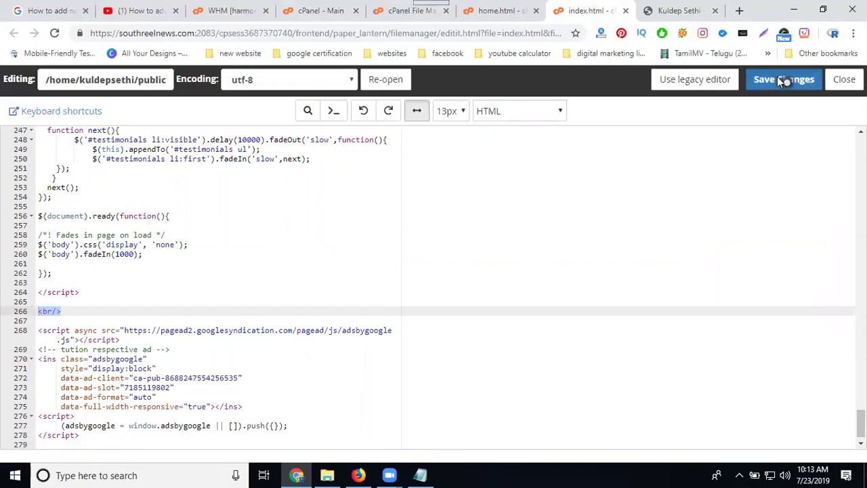
pyautogui.click(498, 10)
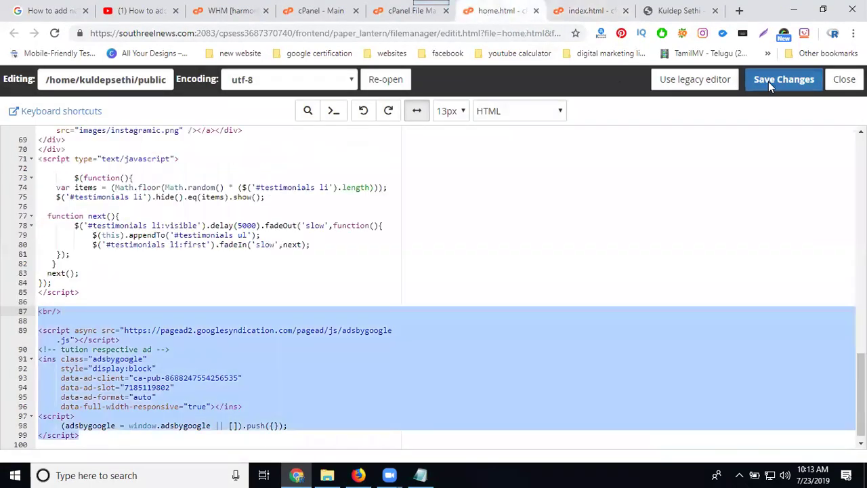
pyautogui.click(768, 82)
# Reload the live kuldepsethi.com site, check it down to Contact Us, and return to AdSense.
pyautogui.click(674, 10)
pyautogui.click(147, 33)
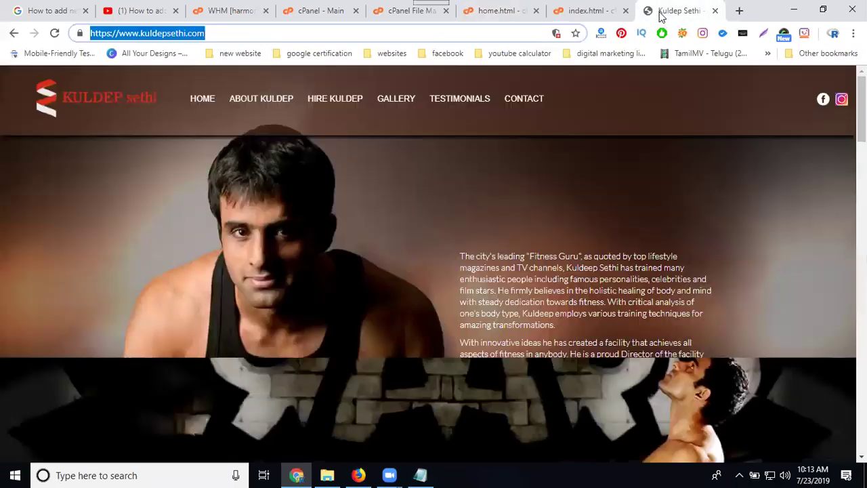
pyautogui.click(54, 33)
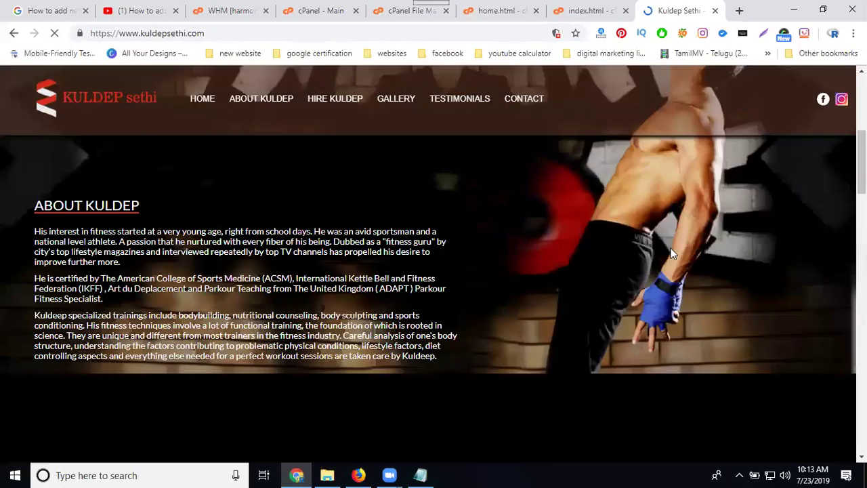
pyautogui.scroll(-8, 670, 248)
pyautogui.scroll(-6, 673, 254)
pyautogui.scroll(-6, 673, 255)
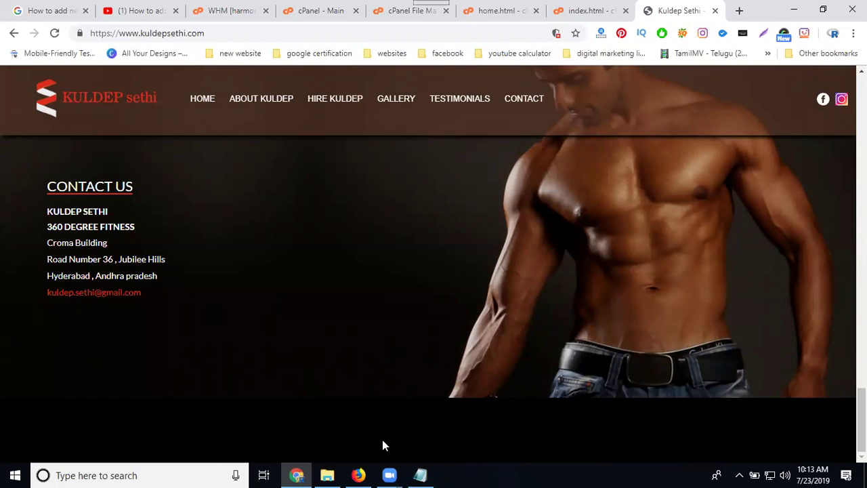
pyautogui.click(358, 472)
pyautogui.scroll(2, 393, 310)
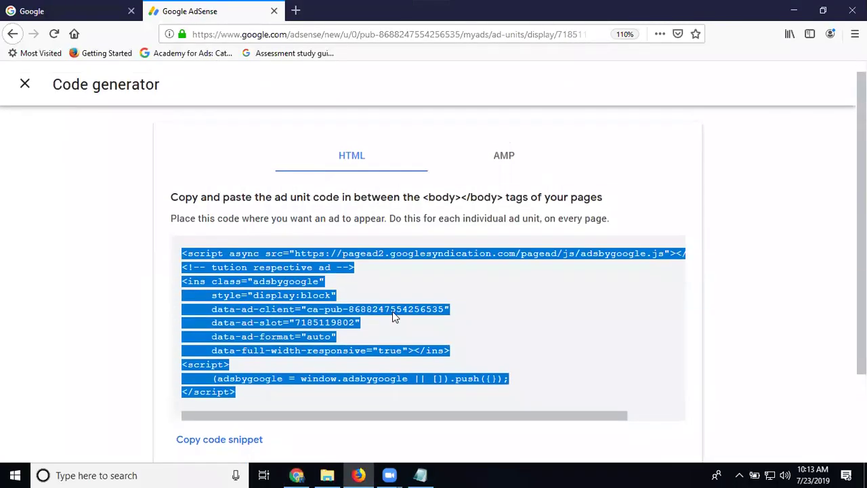
# Return to the Sites list, show 20 rows per page, and go to the next page.
pyautogui.click(27, 85)
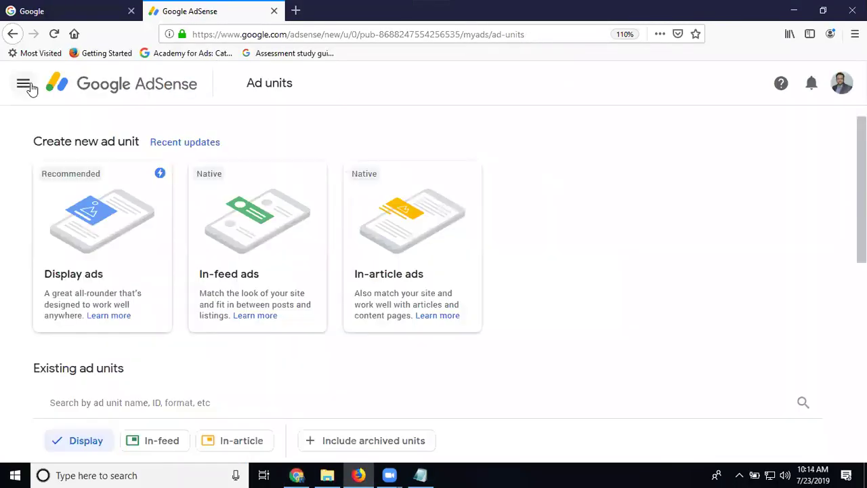
pyautogui.click(23, 83)
pyautogui.click(68, 357)
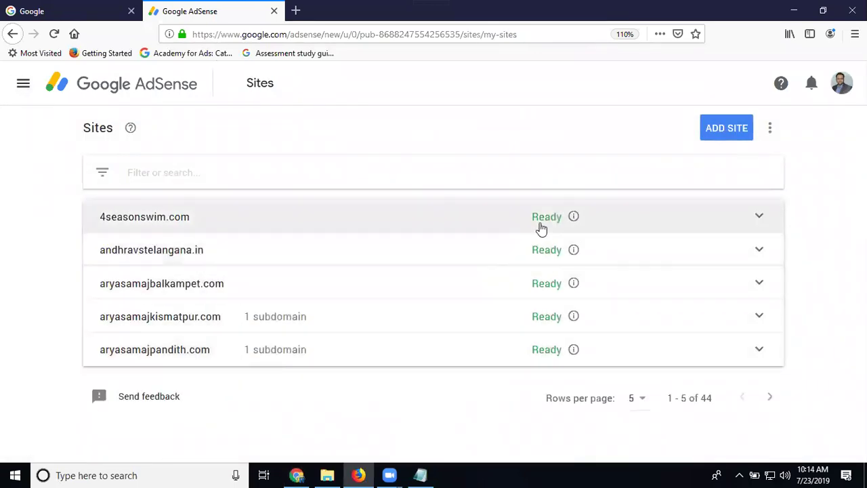
pyautogui.click(636, 397)
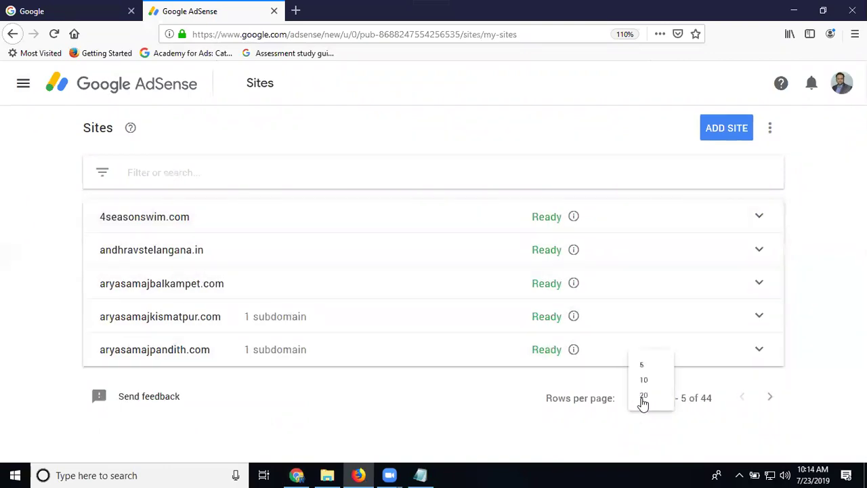
pyautogui.click(650, 388)
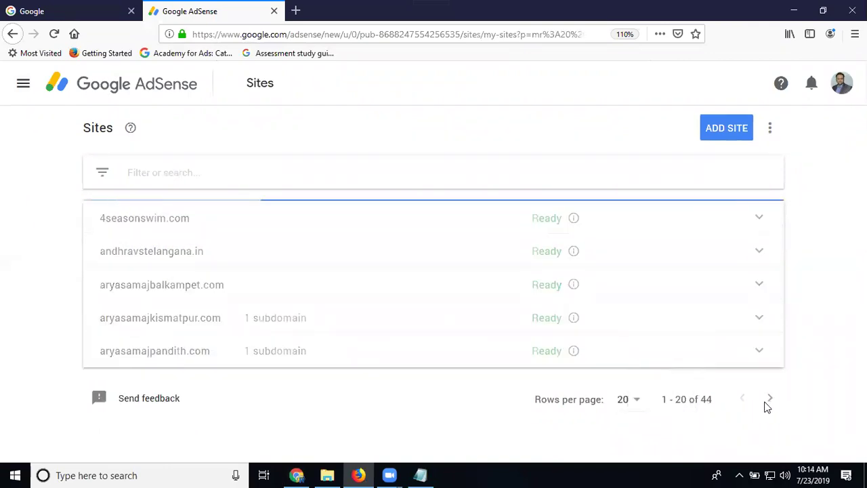
pyautogui.scroll(-5, 793, 399)
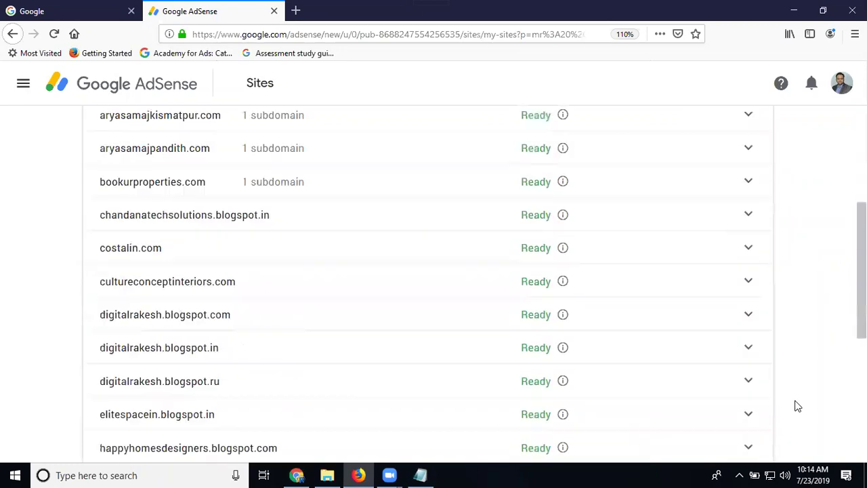
pyautogui.scroll(-5, 792, 400)
pyautogui.scroll(-1, 792, 399)
pyautogui.click(758, 428)
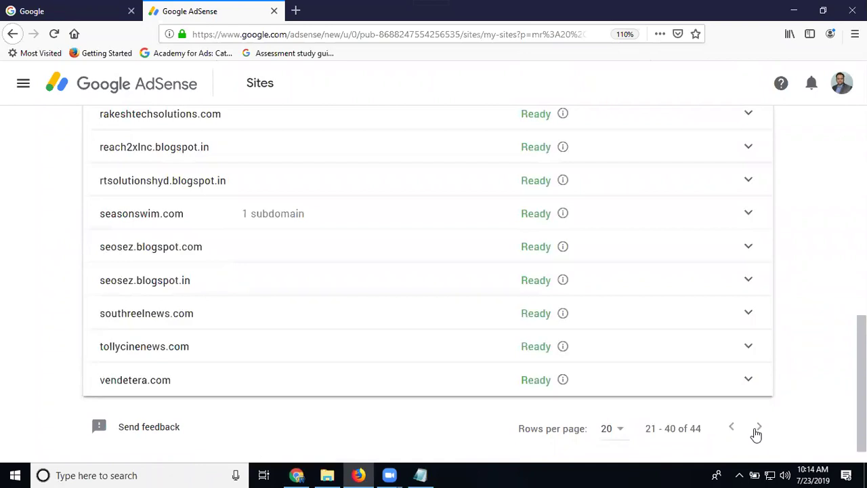
pyautogui.scroll(5, 728, 379)
pyautogui.scroll(5, 728, 379)
pyautogui.scroll(3, 677, 339)
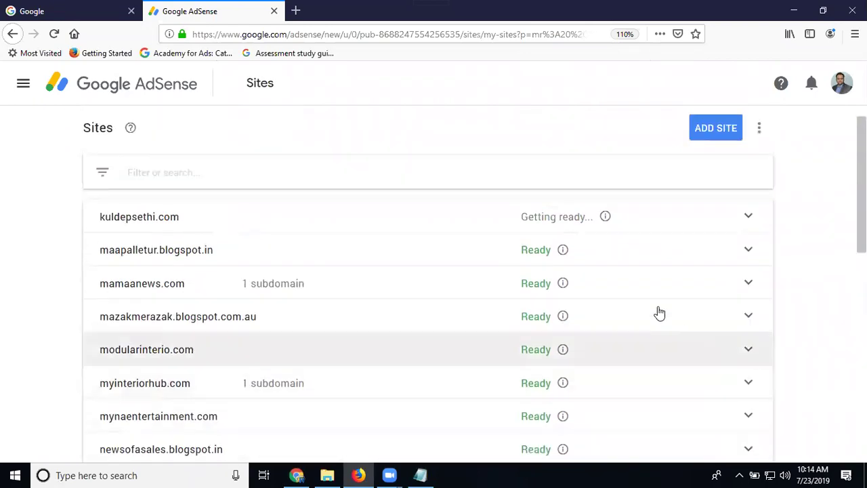